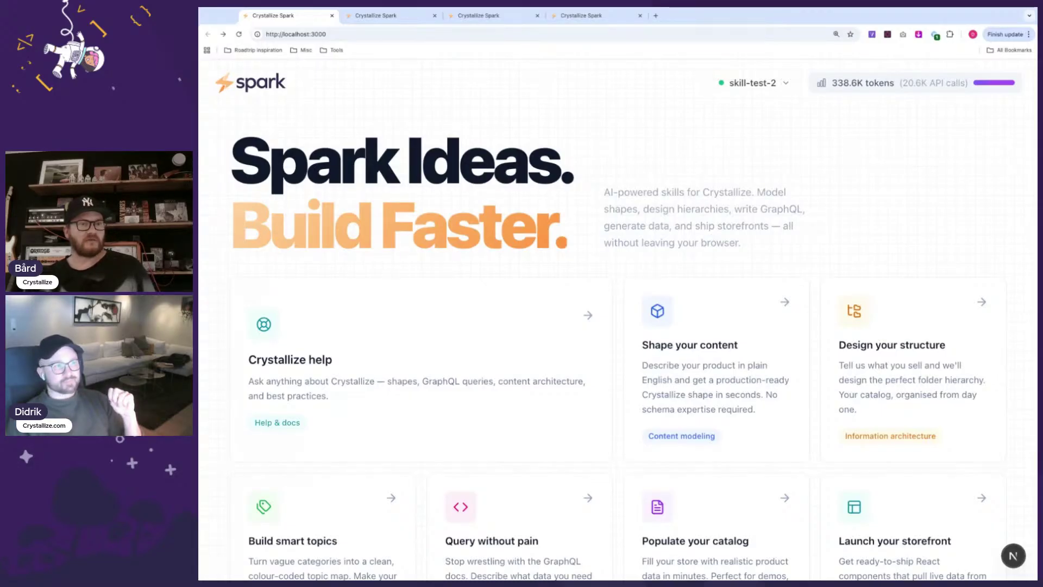
{"action": "scroll", "coordinate": [717, 245], "scroll_direction": "down", "scroll_amount": 3}
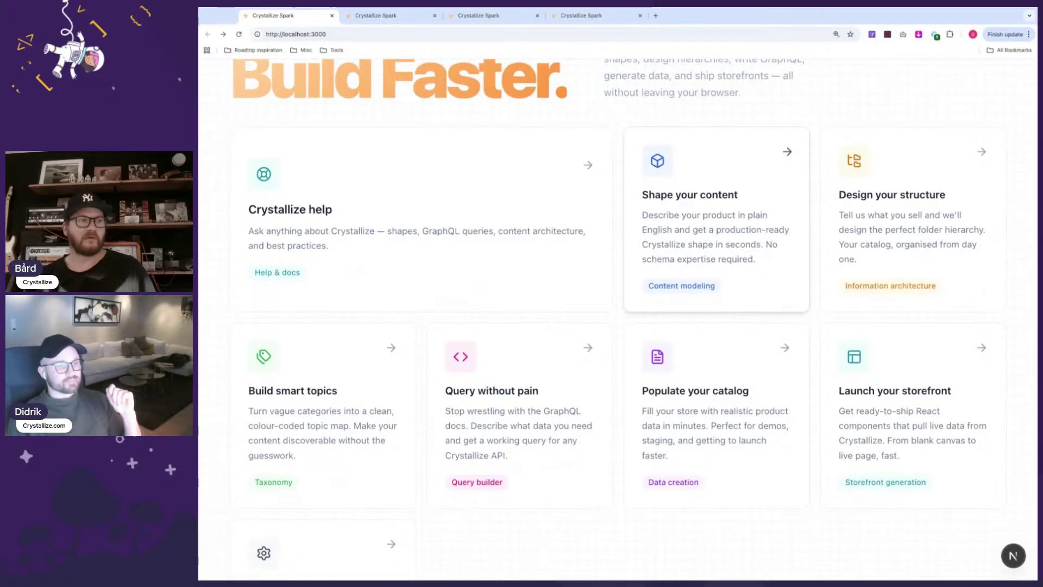
{"action": "scroll", "coordinate": [717, 245], "scroll_direction": "up", "scroll_amount": 1}
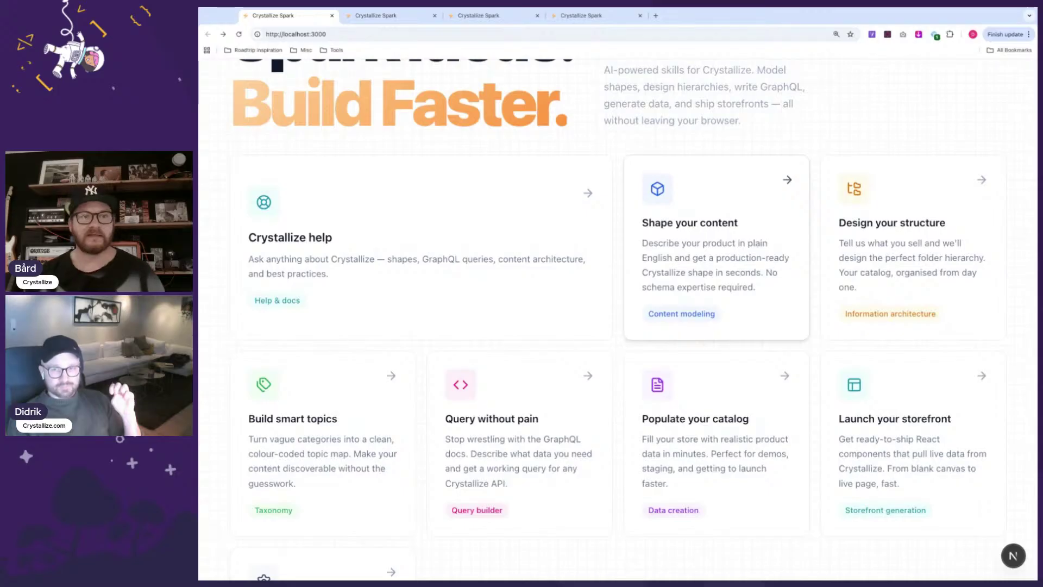
{"action": "scroll", "coordinate": [700, 182], "scroll_direction": "up", "scroll_amount": 3}
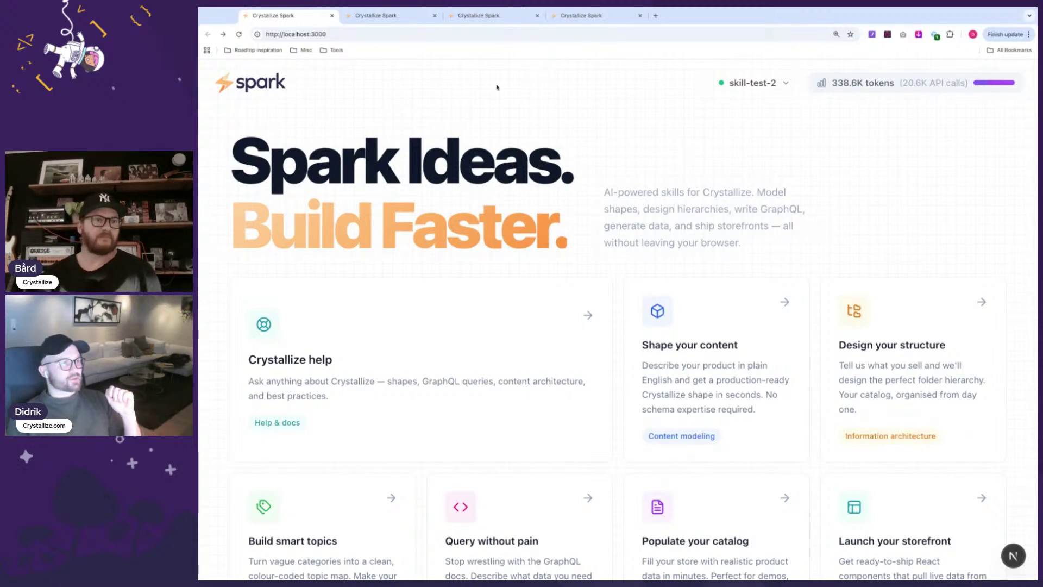
In the second open tab's Content Modeling session, submit the suggested book store prompt with blog reviews and author interviews.
{"action": "key", "text": "ctrl+Tab"}
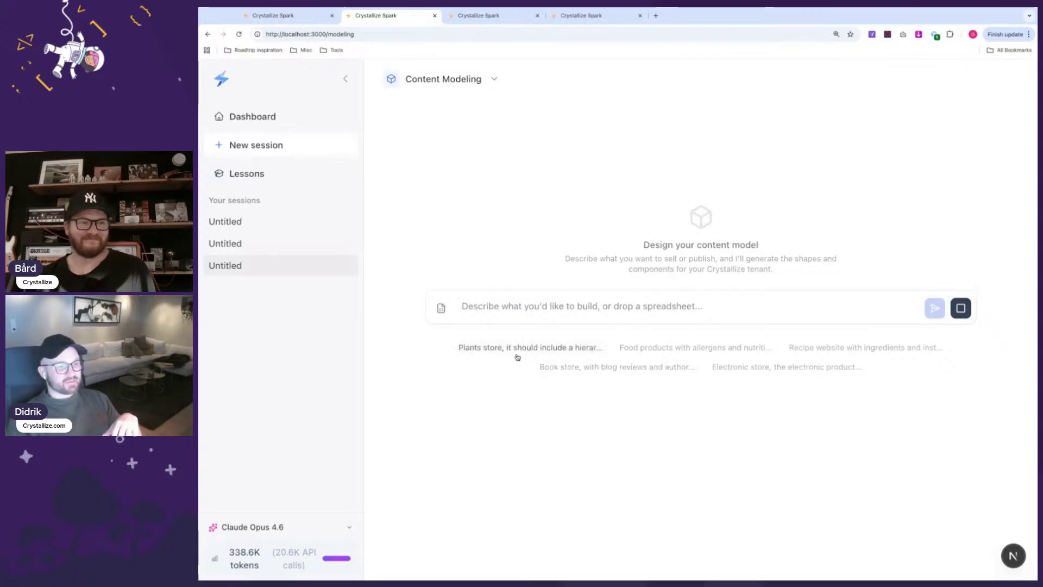
{"action": "left_click", "coordinate": [613, 375]}
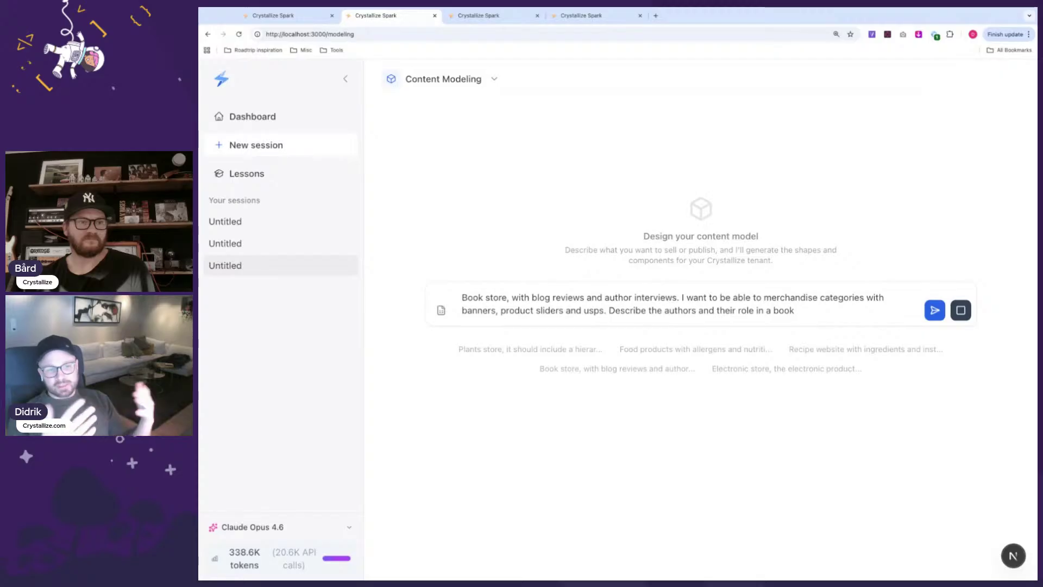
{"action": "left_click", "coordinate": [926, 311]}
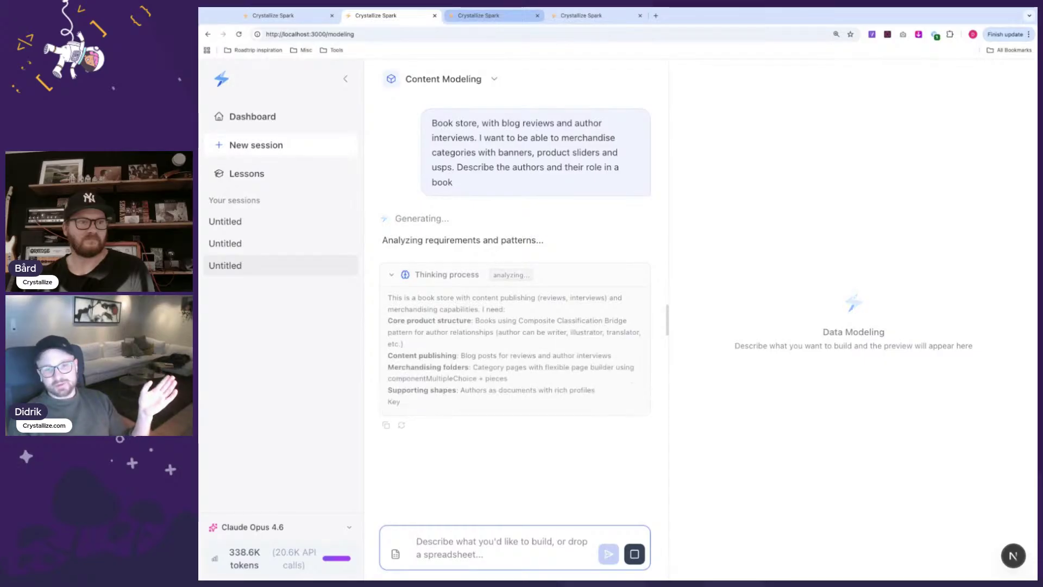
In the third open tab's Content Modeling session, submit the suggested plants store prompt with folder hierarchy, marketing content and blog.
{"action": "left_click", "coordinate": [478, 16]}
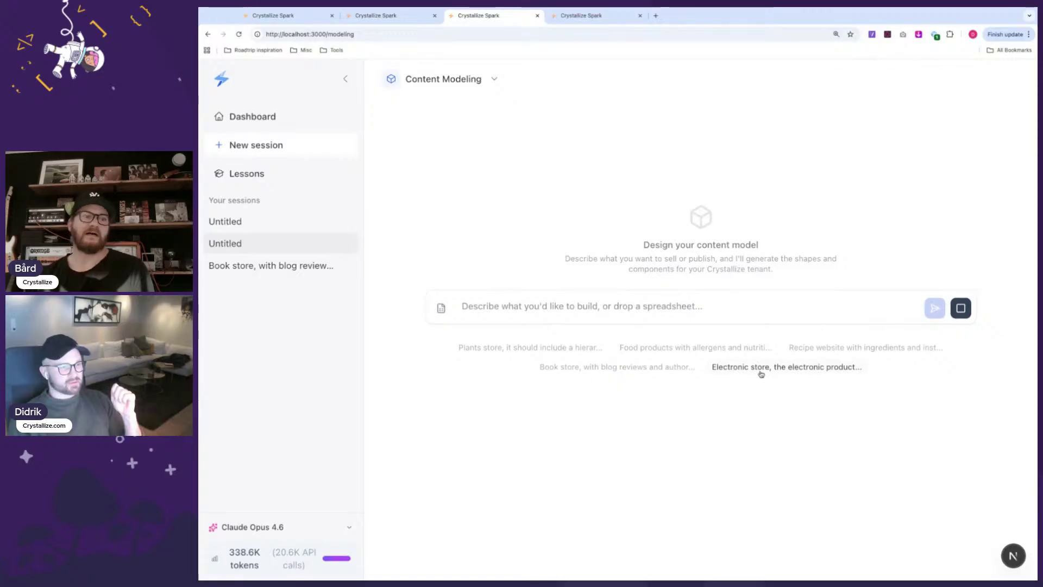
{"action": "left_click", "coordinate": [571, 348]}
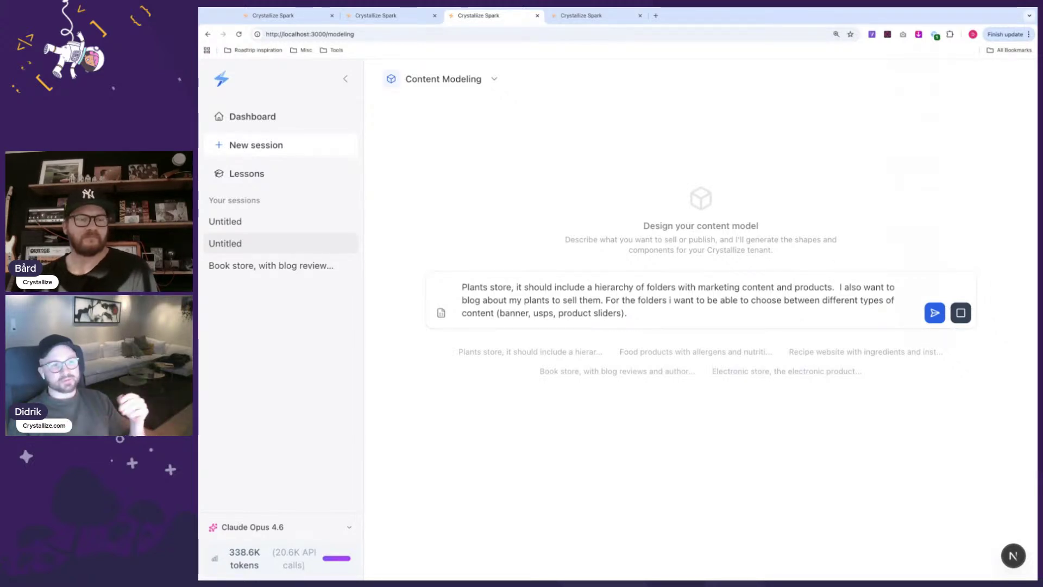
{"action": "left_click", "coordinate": [934, 312]}
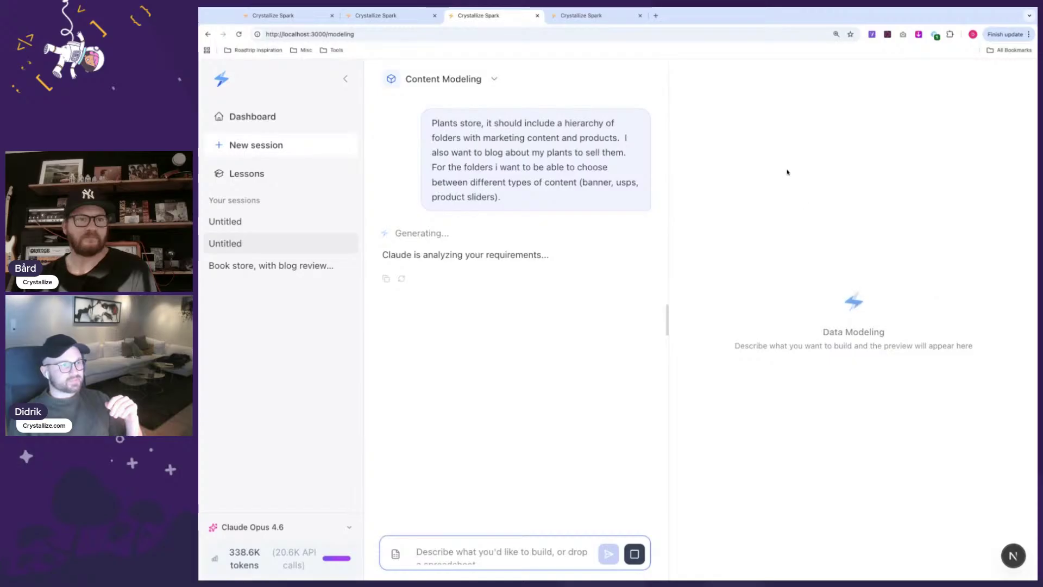
Return to the book store session and examine the fields of the Book shape in the generated model diagram.
{"action": "left_click", "coordinate": [401, 17]}
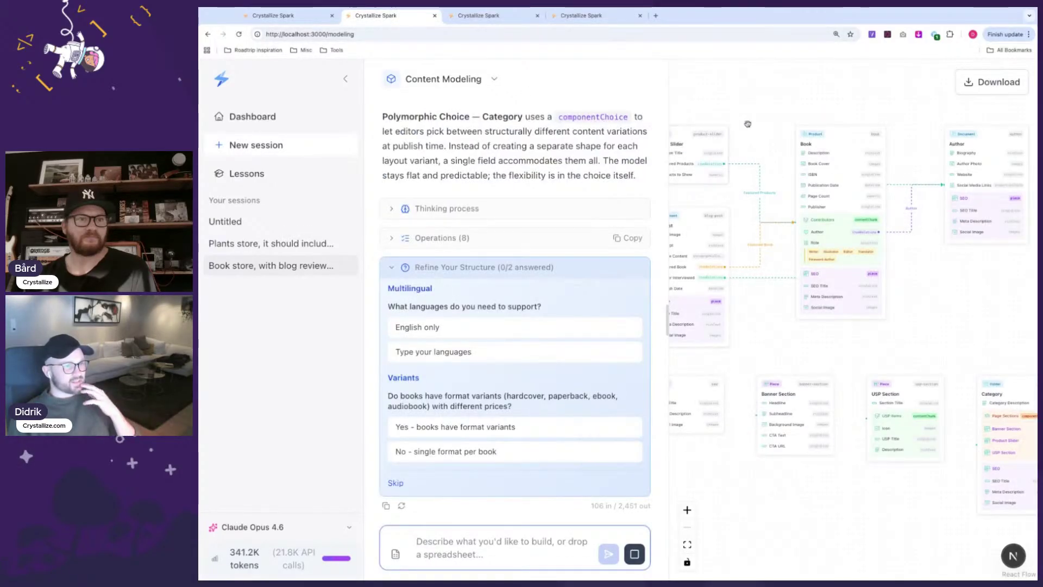
{"action": "left_click_drag", "start_coordinate": [746, 123], "coordinate": [789, 127]}
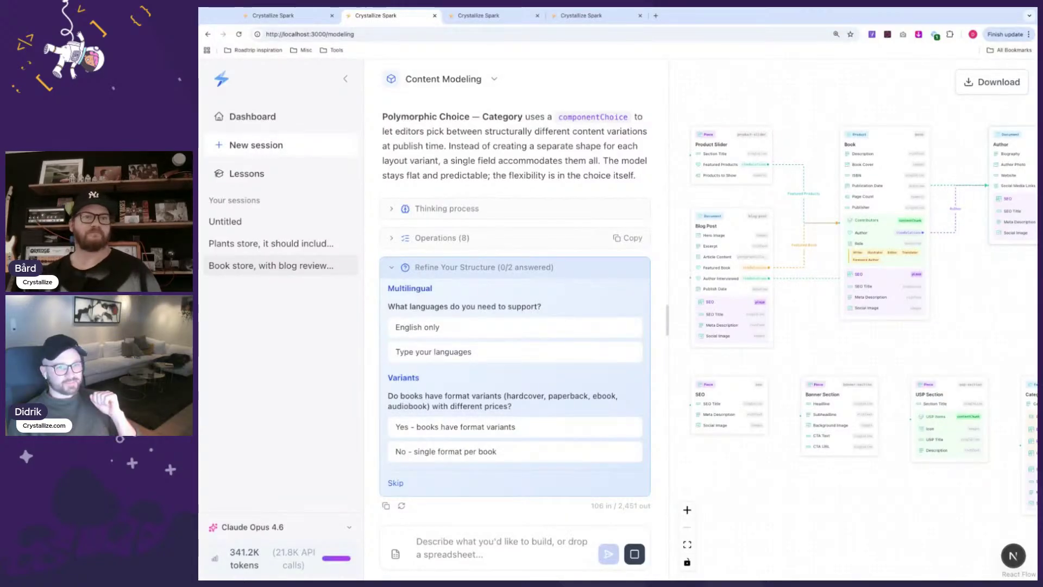
{"action": "scroll", "coordinate": [956, 153], "scroll_direction": "up", "scroll_amount": 3}
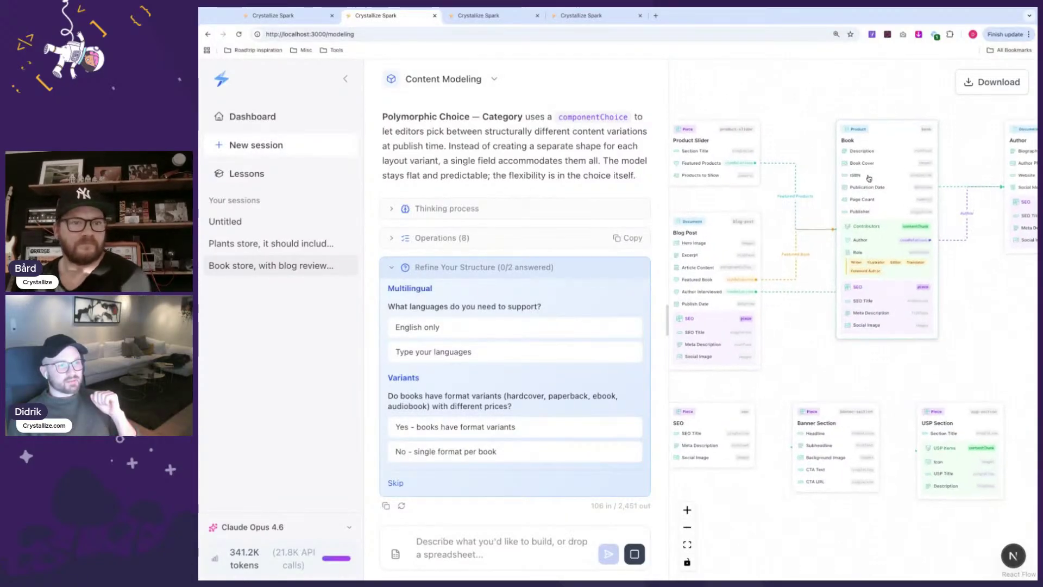
{"action": "scroll", "coordinate": [956, 153], "scroll_direction": "up", "scroll_amount": 4}
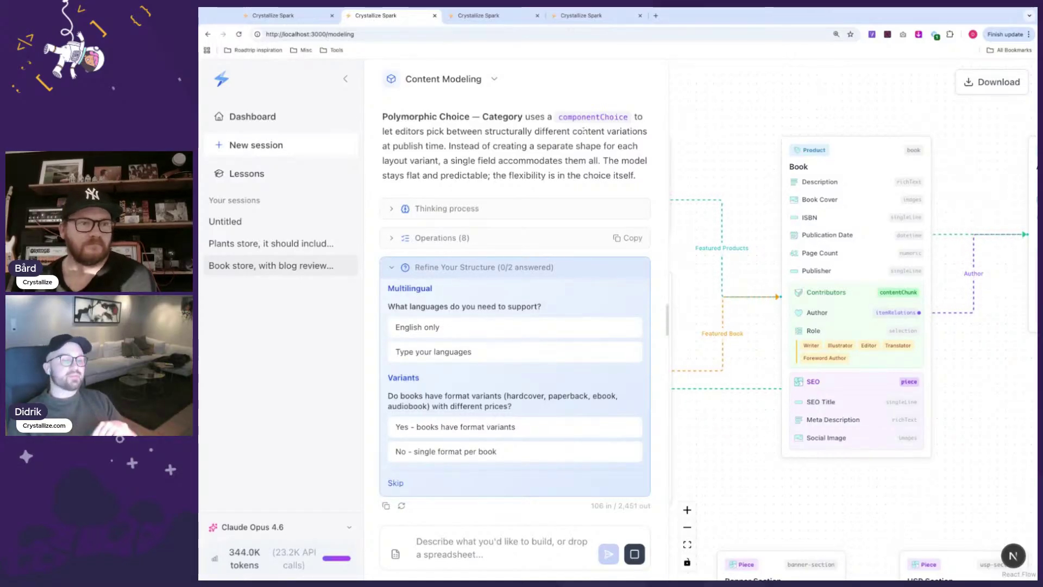
{"action": "left_click_drag", "start_coordinate": [839, 116], "coordinate": [829, 122]}
{"action": "scroll", "coordinate": [932, 169], "scroll_direction": "up", "scroll_amount": 2}
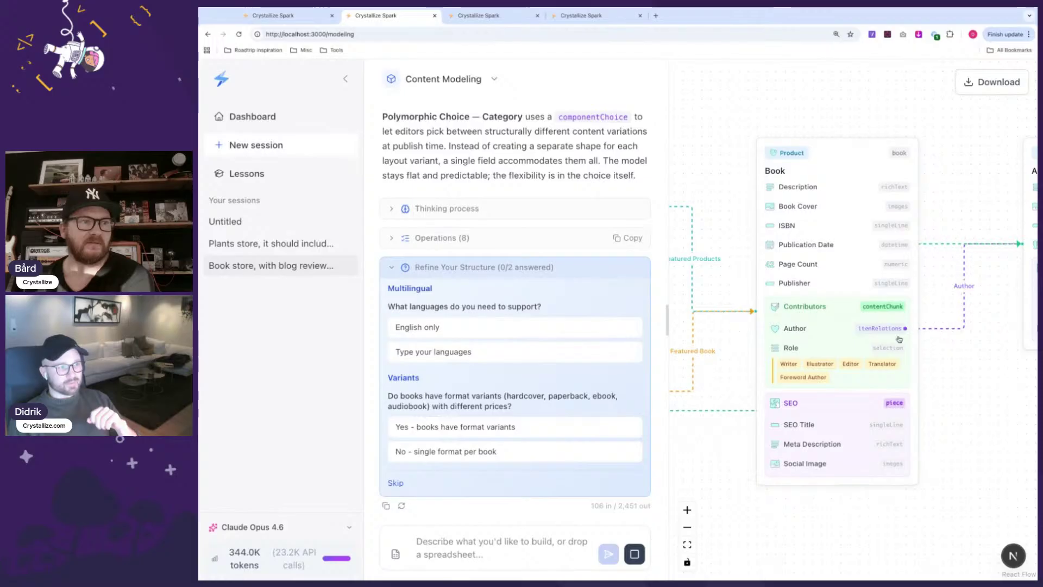
Collapse the session sidebar and narrow the chat pane to give the model diagram more room.
{"action": "left_click", "coordinate": [343, 80]}
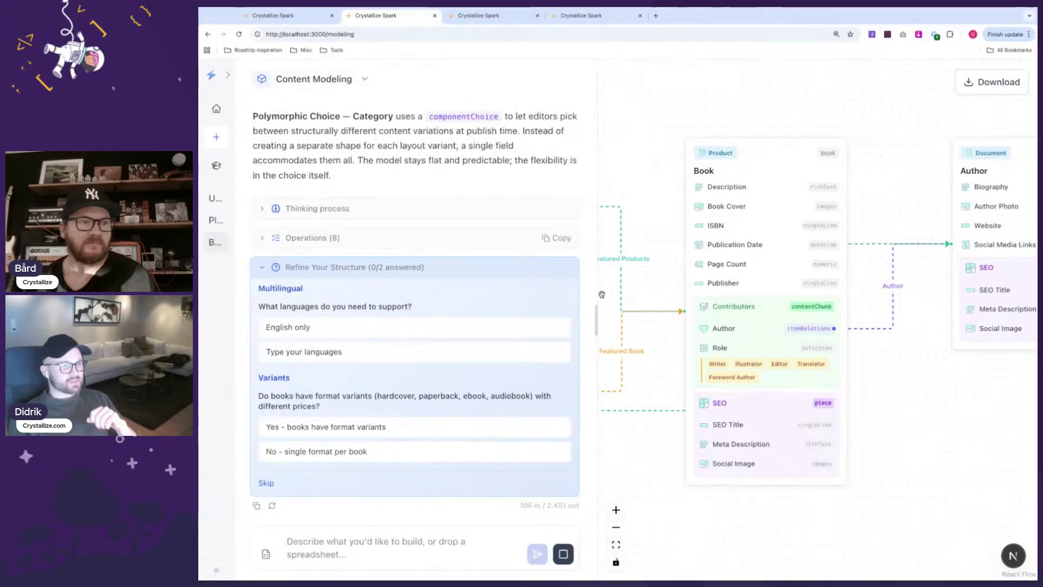
{"action": "left_click_drag", "start_coordinate": [597, 311], "coordinate": [438, 316]}
{"action": "left_click", "coordinate": [597, 315]}
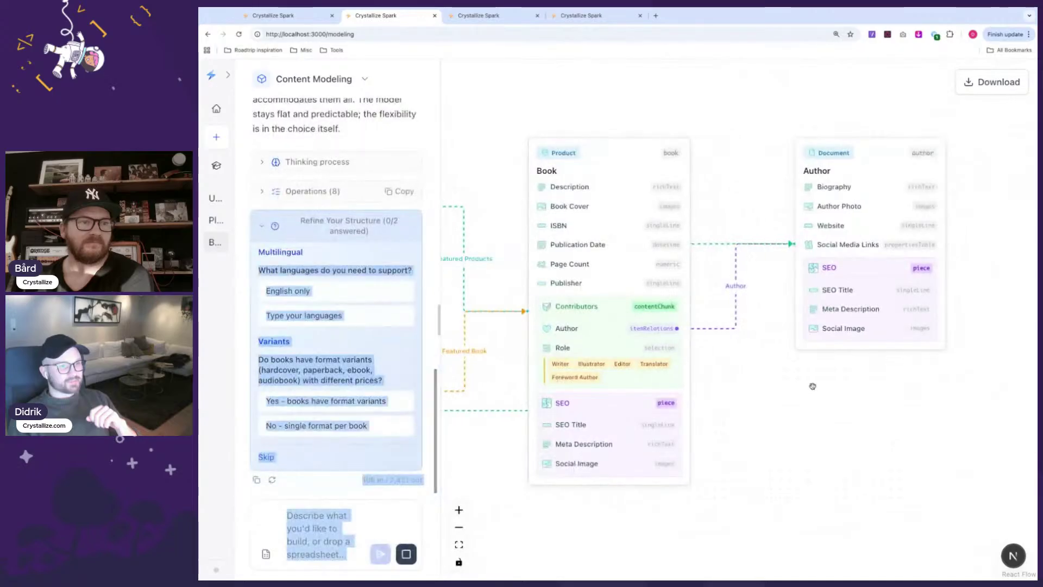
Examine how the Contributors chunk of the Book shape relates to the Author document and its roles.
{"action": "left_click_drag", "start_coordinate": [735, 117], "coordinate": [815, 128]}
{"action": "left_click_drag", "start_coordinate": [807, 149], "coordinate": [818, 130]}
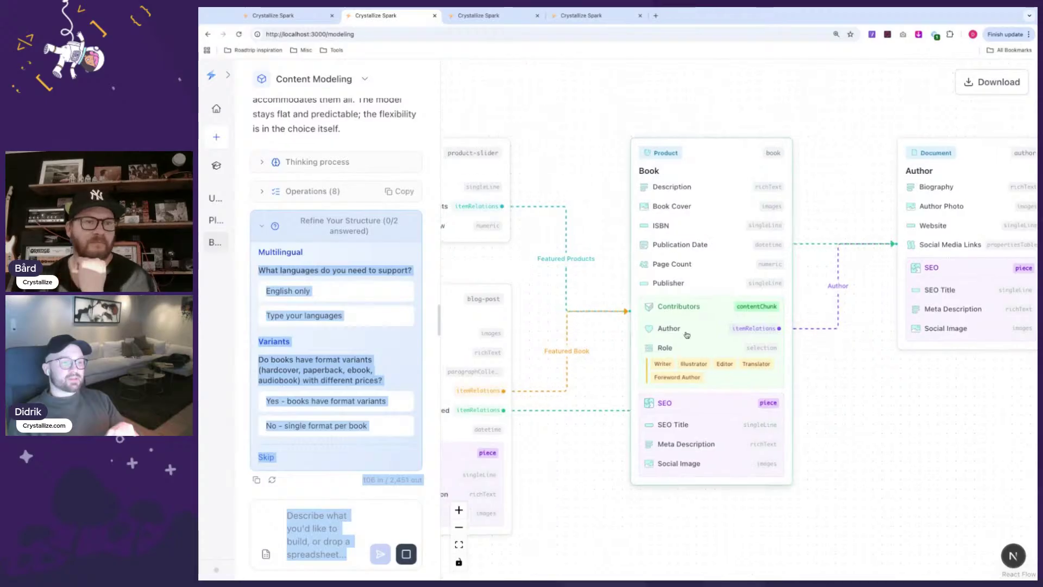
{"action": "scroll", "coordinate": [687, 331], "scroll_direction": "up", "scroll_amount": 2}
{"action": "mouse_move", "coordinate": [851, 346]}
{"action": "left_mouse_down"}
{"action": "mouse_move", "coordinate": [808, 349]}
{"action": "mouse_move", "coordinate": [844, 349]}
{"action": "left_mouse_up"}
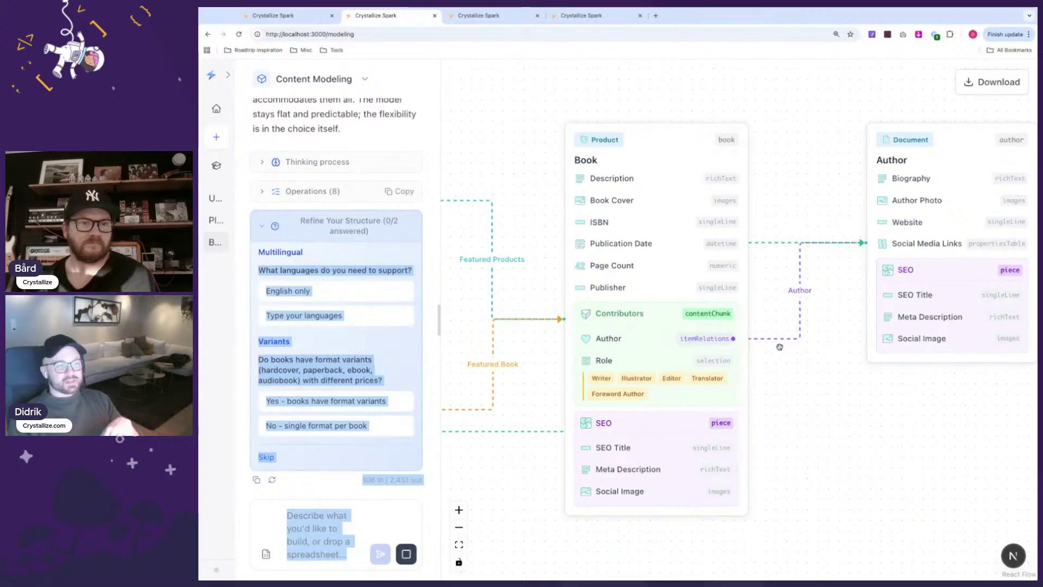
{"action": "left_click_drag", "start_coordinate": [763, 326], "coordinate": [757, 326]}
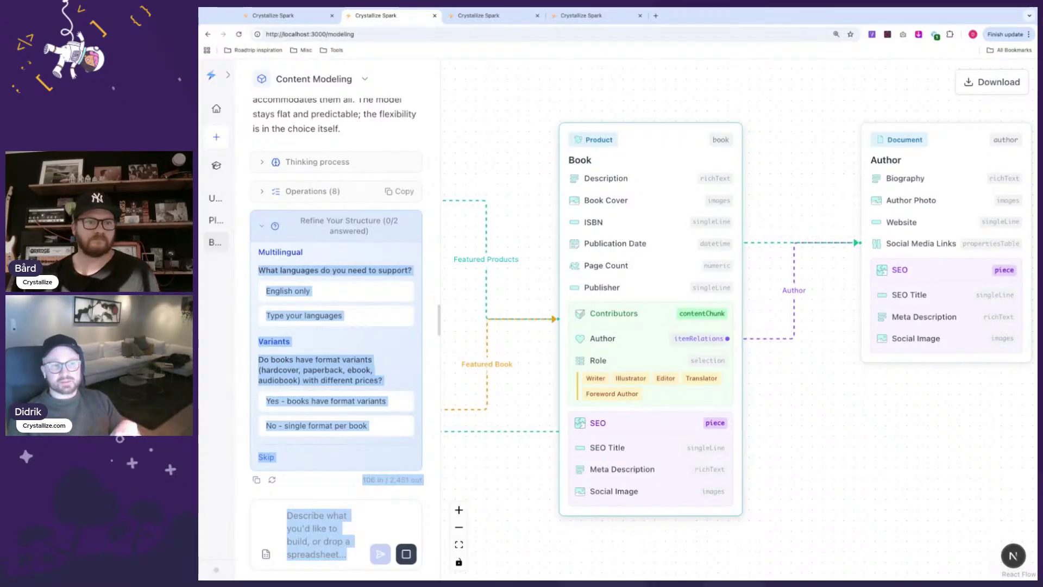
{"action": "scroll", "coordinate": [706, 337], "scroll_direction": "up", "scroll_amount": 1}
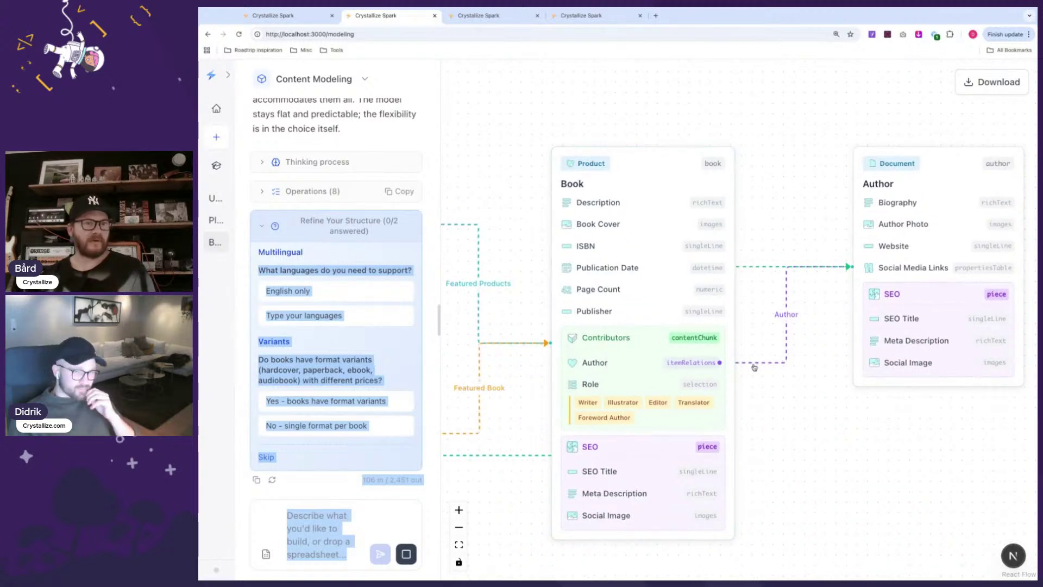
{"action": "scroll", "coordinate": [801, 388], "scroll_direction": "down", "scroll_amount": 1}
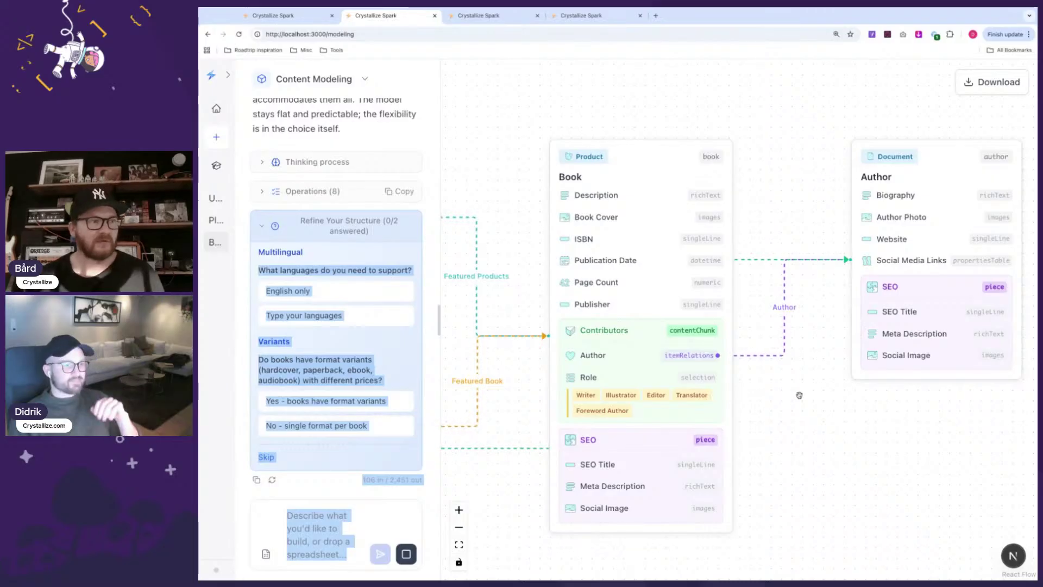
Examine how the Product Slider piece and the Blog Post document relate to the Book and Author shapes.
{"action": "scroll", "coordinate": [784, 402], "scroll_direction": "left", "scroll_amount": 2}
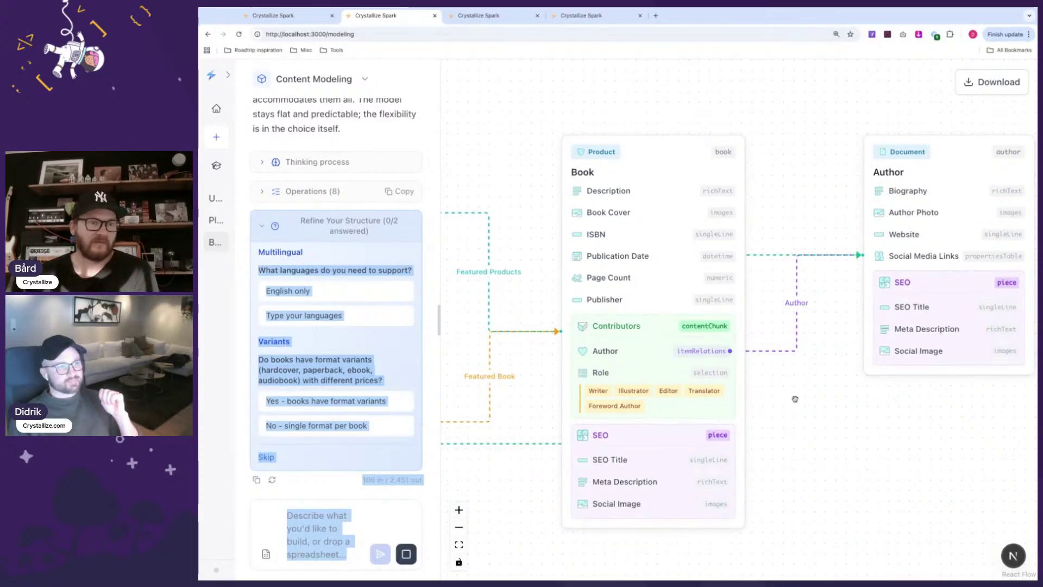
{"action": "scroll", "coordinate": [775, 410], "scroll_direction": "down", "scroll_amount": 2}
{"action": "scroll", "coordinate": [775, 410], "scroll_direction": "left", "scroll_amount": 2}
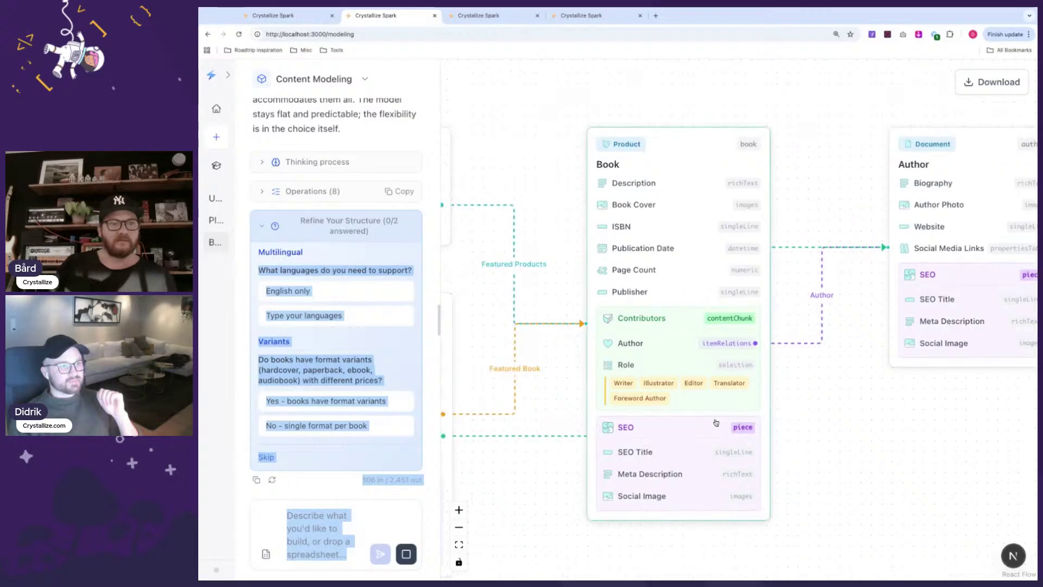
{"action": "scroll", "coordinate": [809, 426], "scroll_direction": "left", "scroll_amount": 10}
{"action": "scroll", "coordinate": [809, 426], "scroll_direction": "down", "scroll_amount": 1}
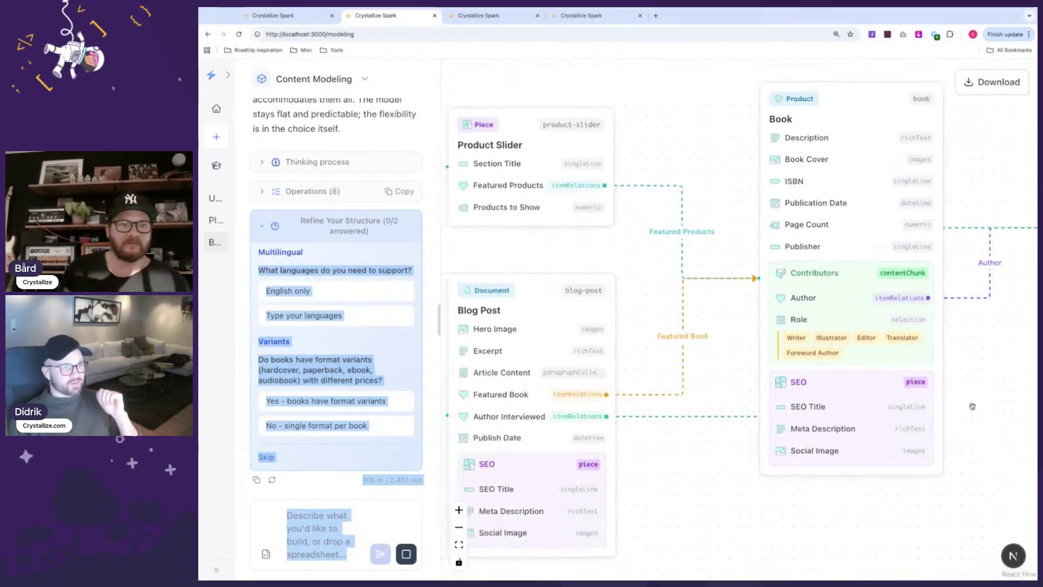
{"action": "scroll", "coordinate": [734, 425], "scroll_direction": "down", "scroll_amount": 1}
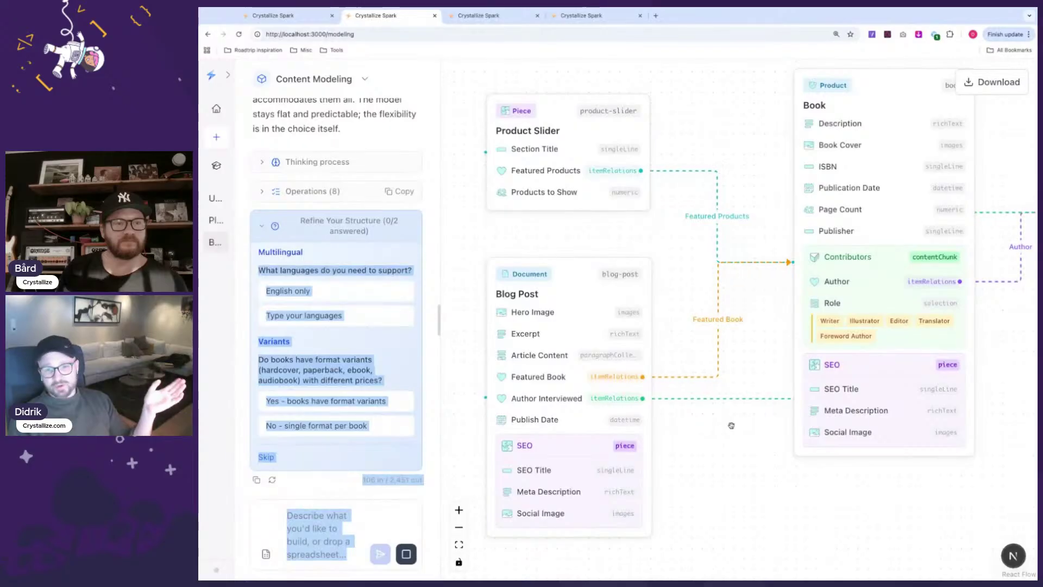
{"action": "scroll", "coordinate": [736, 441], "scroll_direction": "right", "scroll_amount": 1}
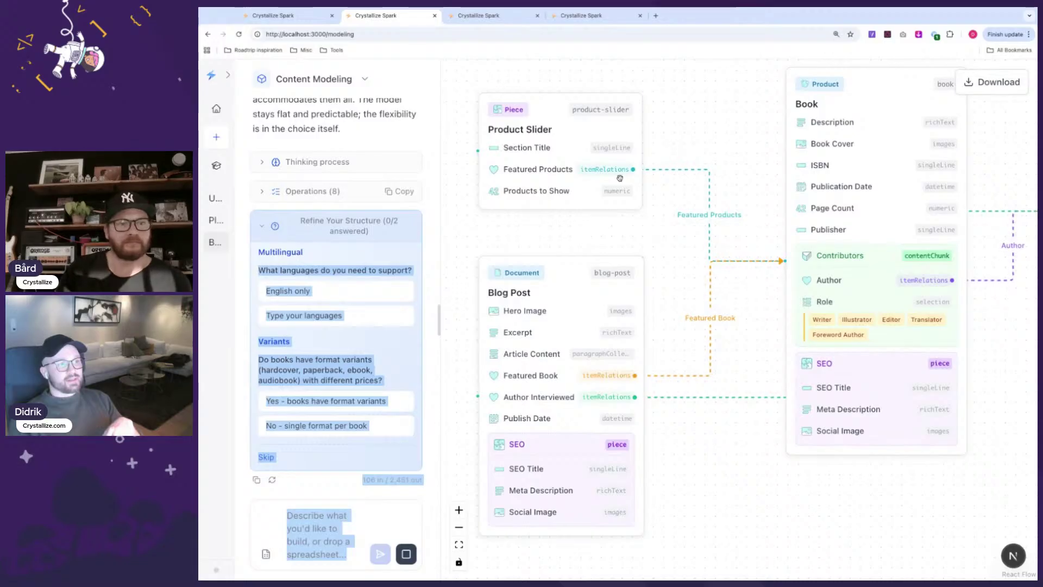
{"action": "scroll", "coordinate": [662, 157], "scroll_direction": "up", "scroll_amount": 1}
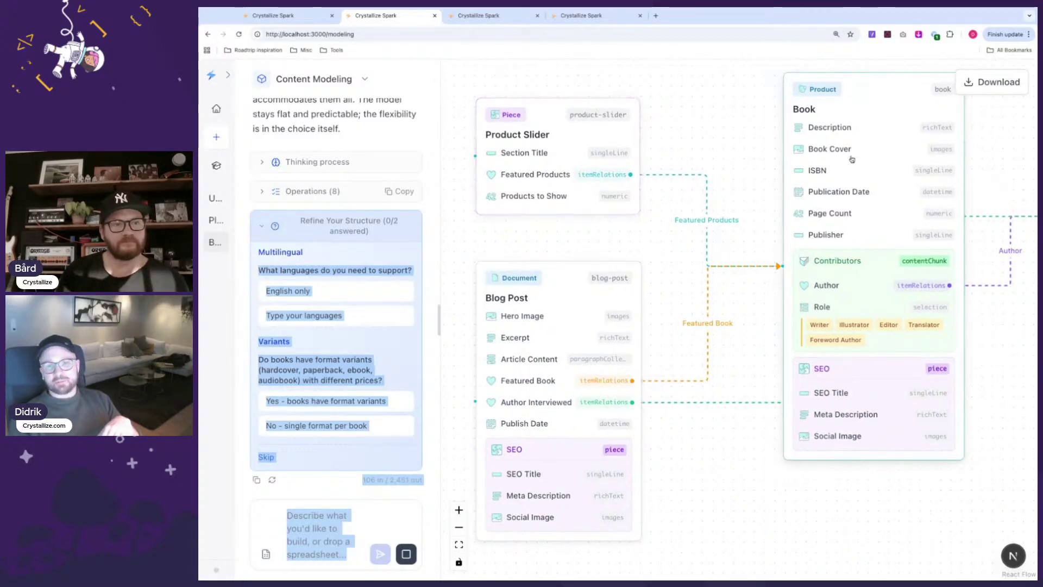
{"action": "scroll", "coordinate": [706, 168], "scroll_direction": "down", "scroll_amount": 3}
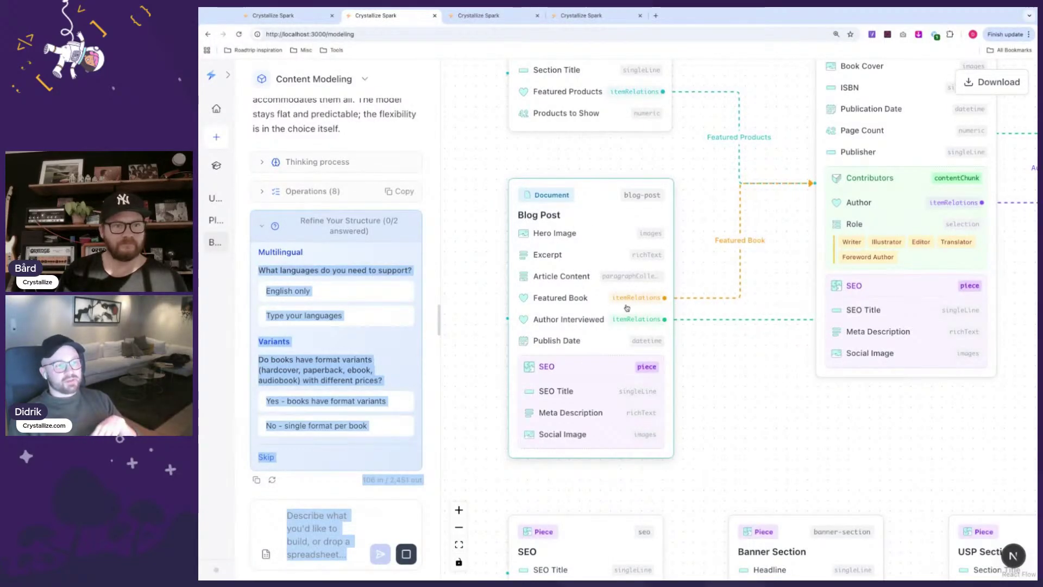
{"action": "scroll", "coordinate": [756, 147], "scroll_direction": "up", "scroll_amount": 2}
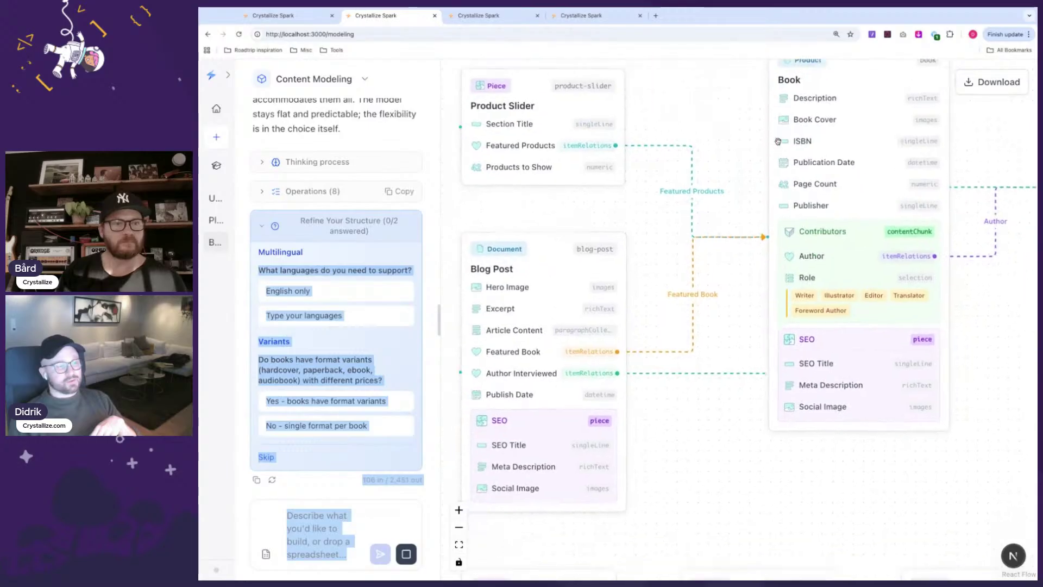
{"action": "scroll", "coordinate": [737, 213], "scroll_direction": "down", "scroll_amount": 1}
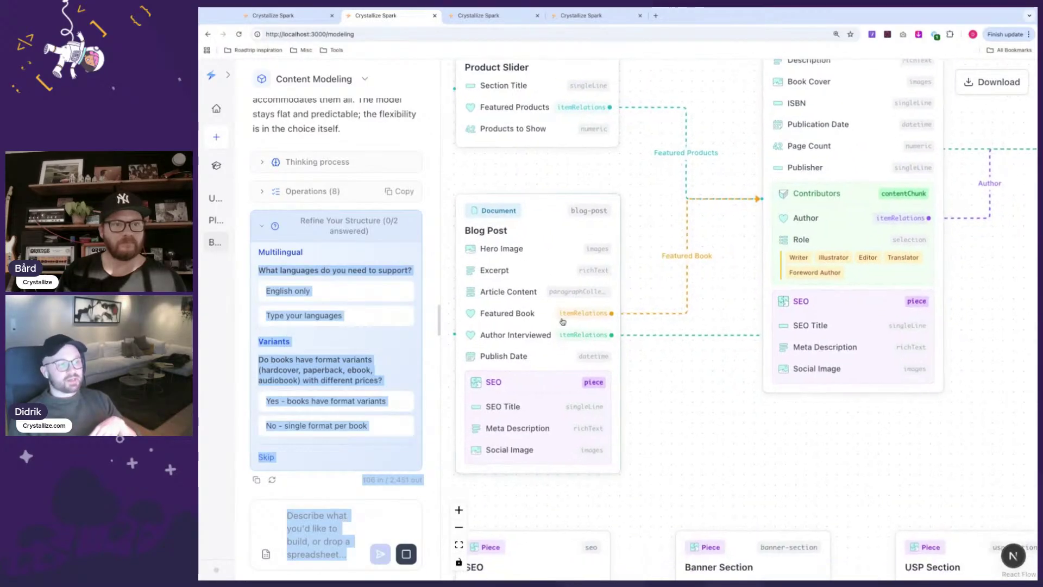
{"action": "scroll", "coordinate": [558, 335], "scroll_direction": "right", "scroll_amount": 3}
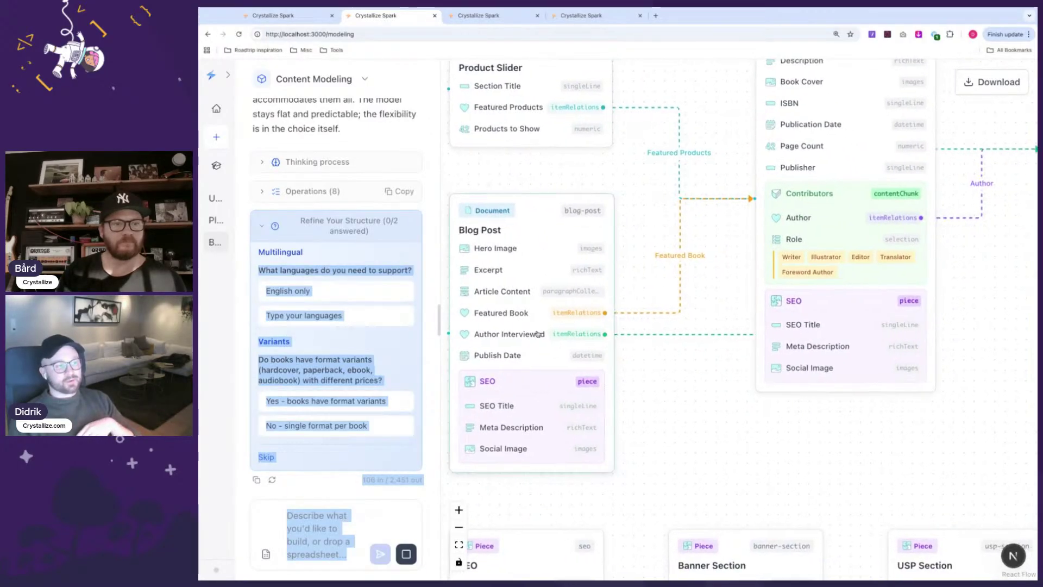
{"action": "scroll", "coordinate": [726, 367], "scroll_direction": "right", "scroll_amount": 4}
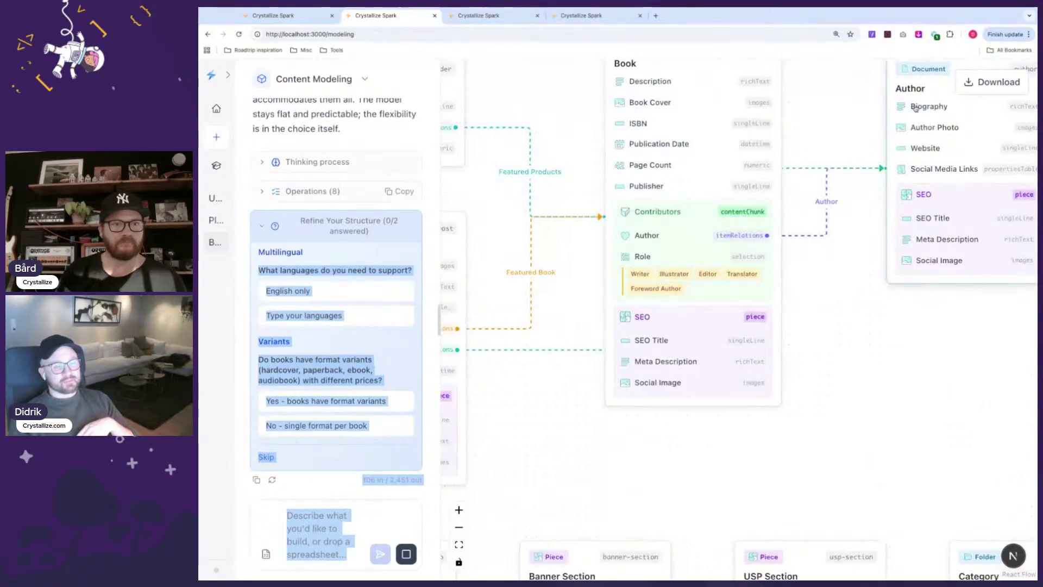
Examine the Banner Section and USP Section pieces and the page sections offered by the Category folder shape.
{"action": "scroll", "coordinate": [791, 403], "scroll_direction": "down", "scroll_amount": 3}
{"action": "scroll", "coordinate": [791, 403], "scroll_direction": "left", "scroll_amount": 4}
{"action": "scroll", "coordinate": [777, 337], "scroll_direction": "left", "scroll_amount": 2}
{"action": "scroll", "coordinate": [777, 336], "scroll_direction": "down", "scroll_amount": 1}
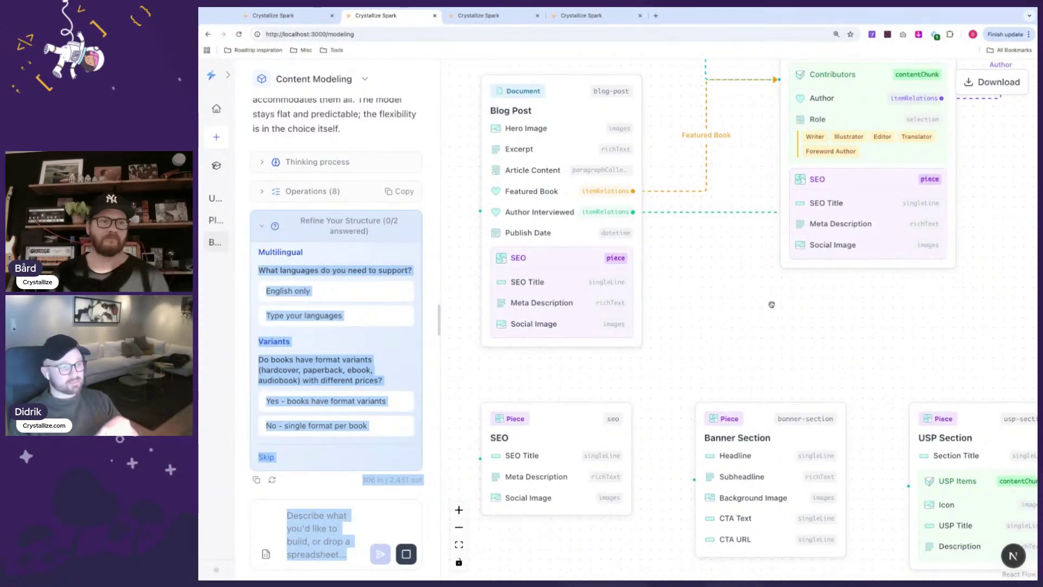
{"action": "scroll", "coordinate": [772, 304], "scroll_direction": "down", "scroll_amount": 2}
{"action": "scroll", "coordinate": [863, 341], "scroll_direction": "right", "scroll_amount": 4}
{"action": "scroll", "coordinate": [862, 341], "scroll_direction": "down", "scroll_amount": 1}
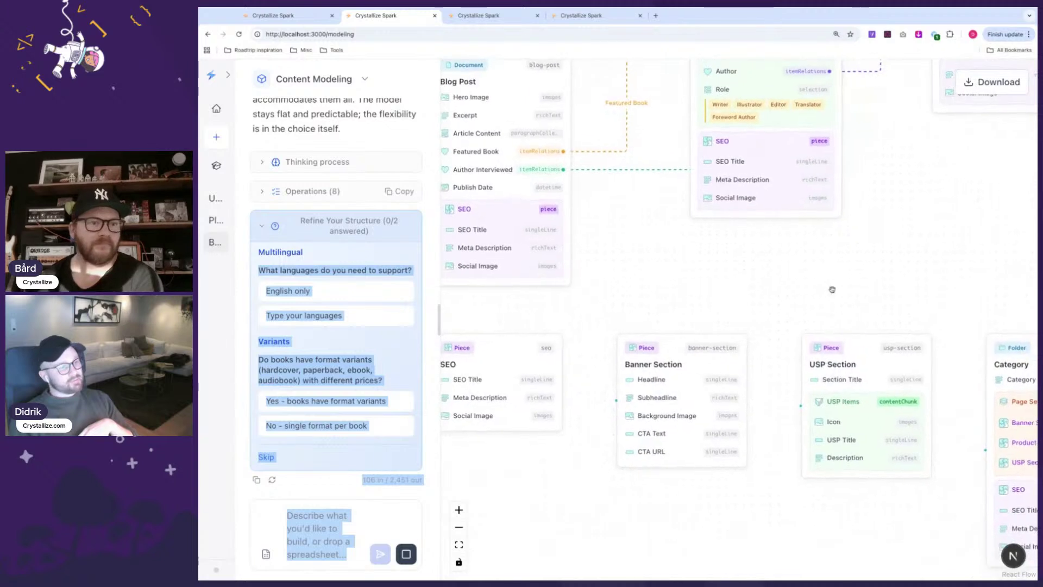
{"action": "scroll", "coordinate": [698, 226], "scroll_direction": "right", "scroll_amount": 4}
{"action": "scroll", "coordinate": [699, 226], "scroll_direction": "down", "scroll_amount": 1}
{"action": "scroll", "coordinate": [782, 291], "scroll_direction": "up", "scroll_amount": 3}
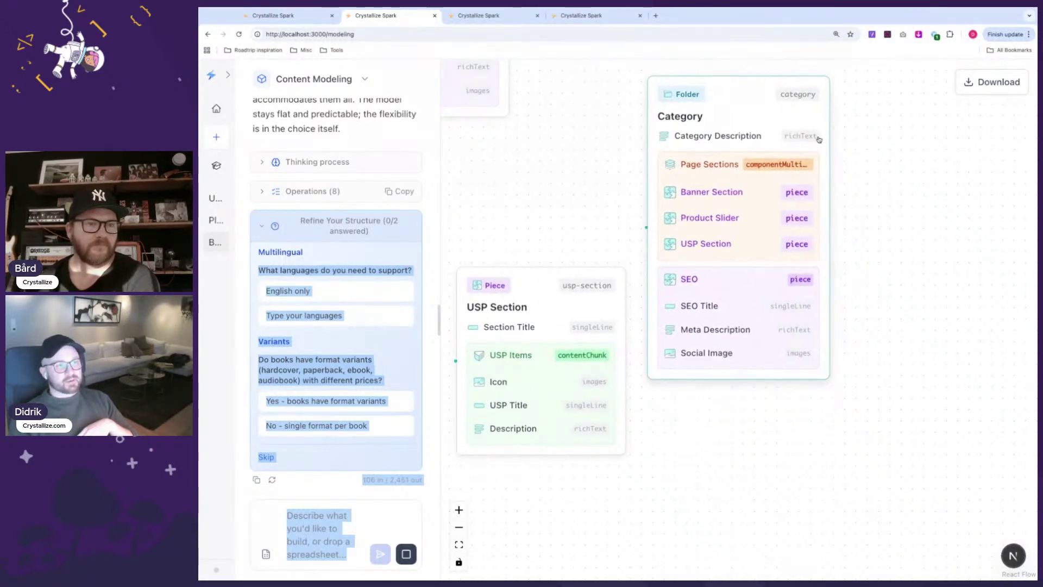
Expand the thinking process behind the book store model and clear the text selection in the chat.
{"action": "scroll", "coordinate": [880, 141], "scroll_direction": "up", "scroll_amount": 4}
{"action": "scroll", "coordinate": [880, 141], "scroll_direction": "left", "scroll_amount": 4}
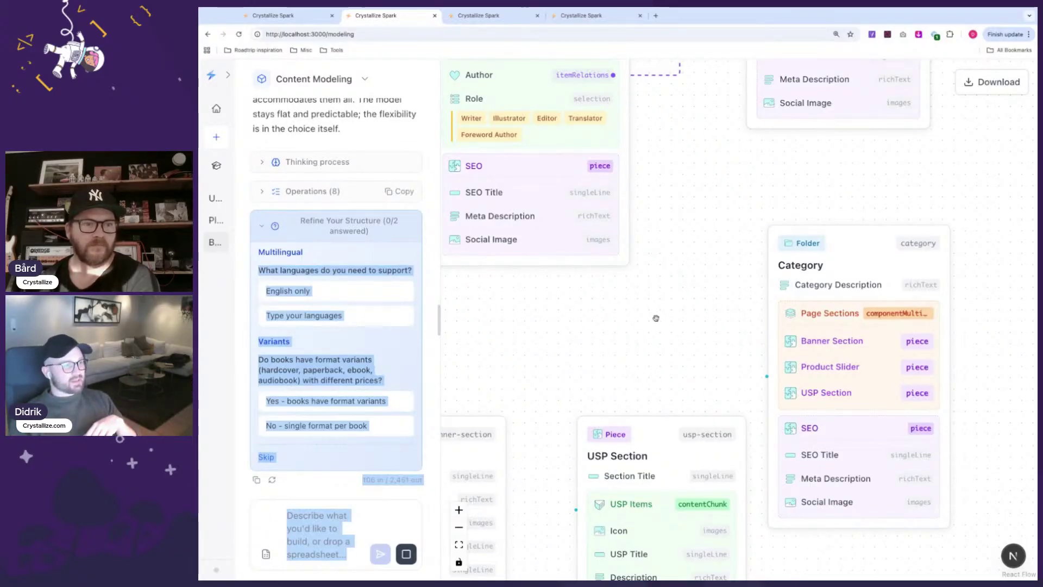
{"action": "left_click", "coordinate": [265, 162]}
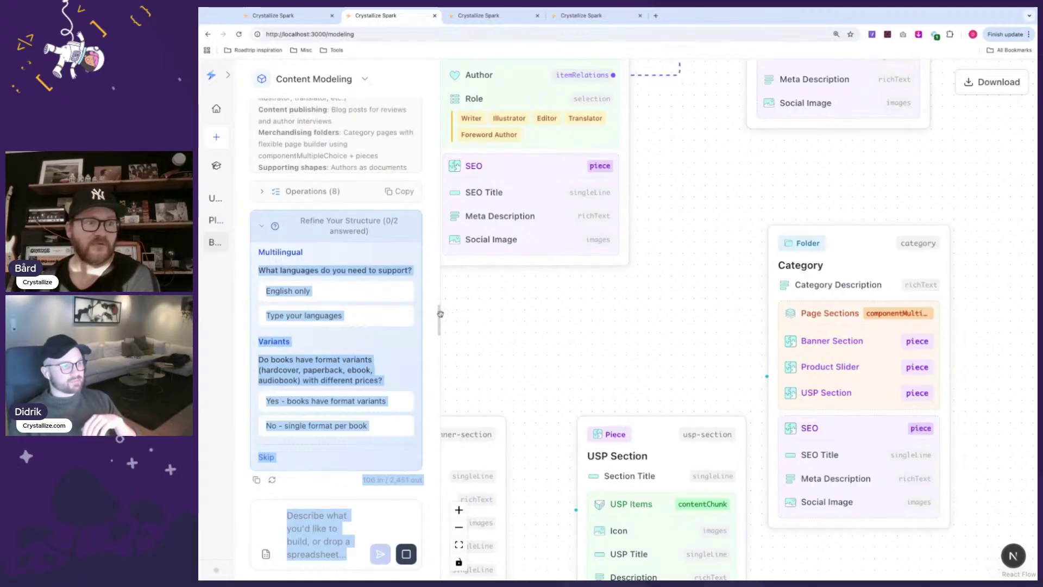
{"action": "left_click_drag", "start_coordinate": [559, 315], "coordinate": [595, 326]}
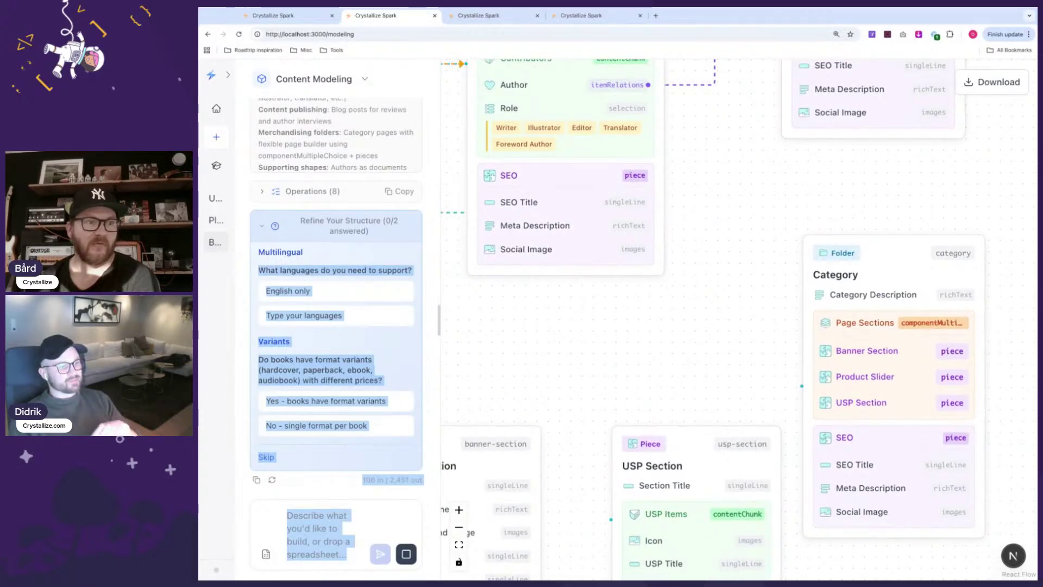
{"action": "left_click", "coordinate": [351, 513]}
{"action": "scroll", "coordinate": [685, 321], "scroll_direction": "up", "scroll_amount": 5}
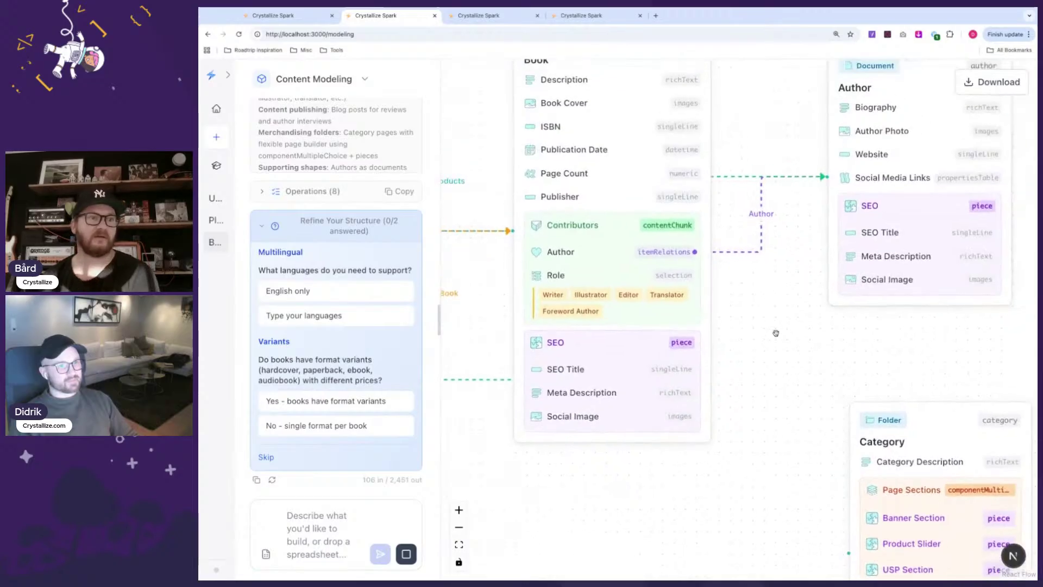
Send the request "Instead of calling the it author, can we can we use the name contribiutor" and collapse the resulting thinking process.
{"action": "left_click", "coordinate": [331, 509]}
{"action": "type", "text": "Ins"}
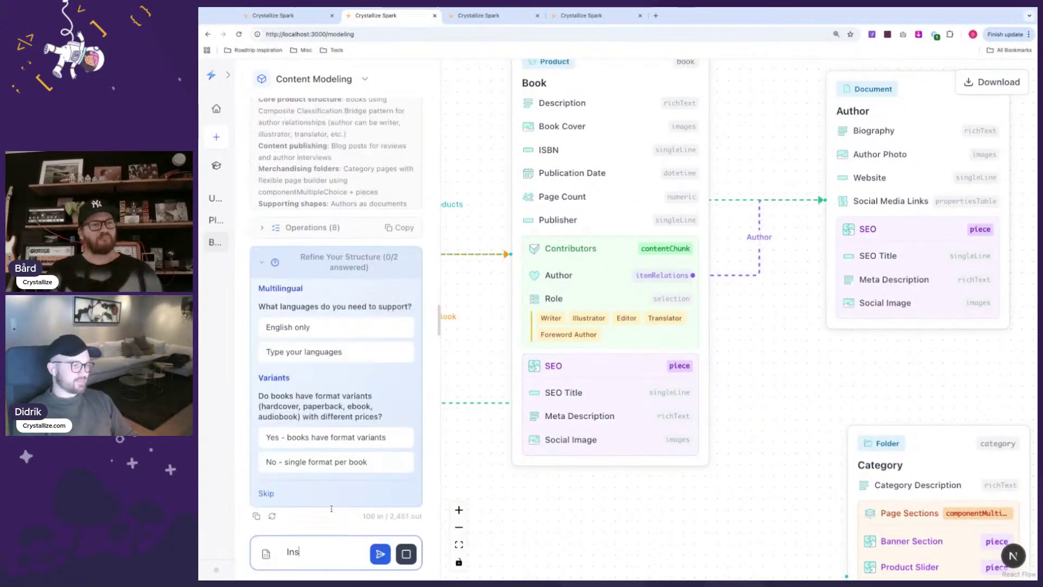
{"action": "type", "text": "tead of calling t"}
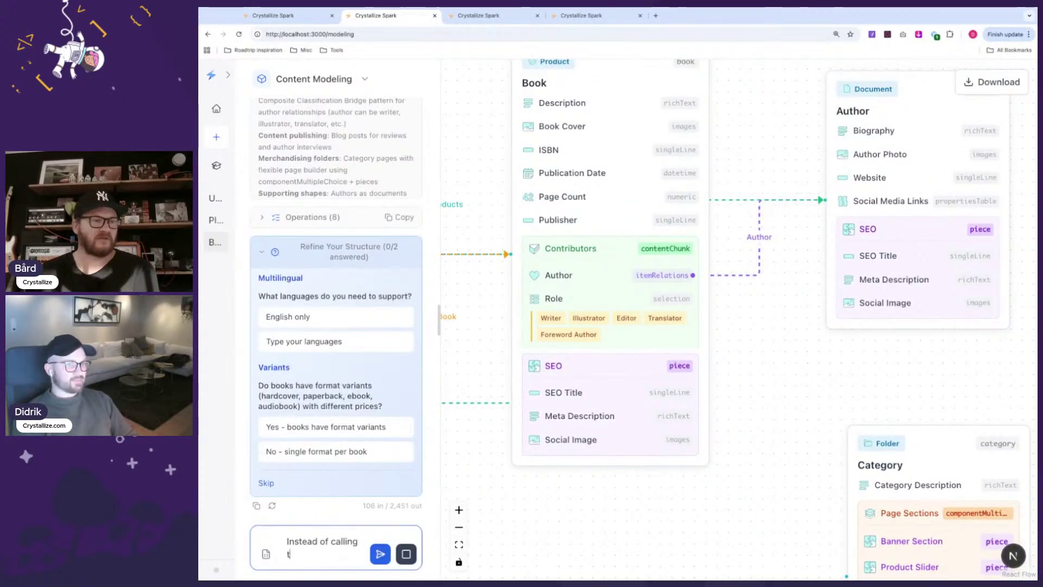
{"action": "type", "text": "he au"}
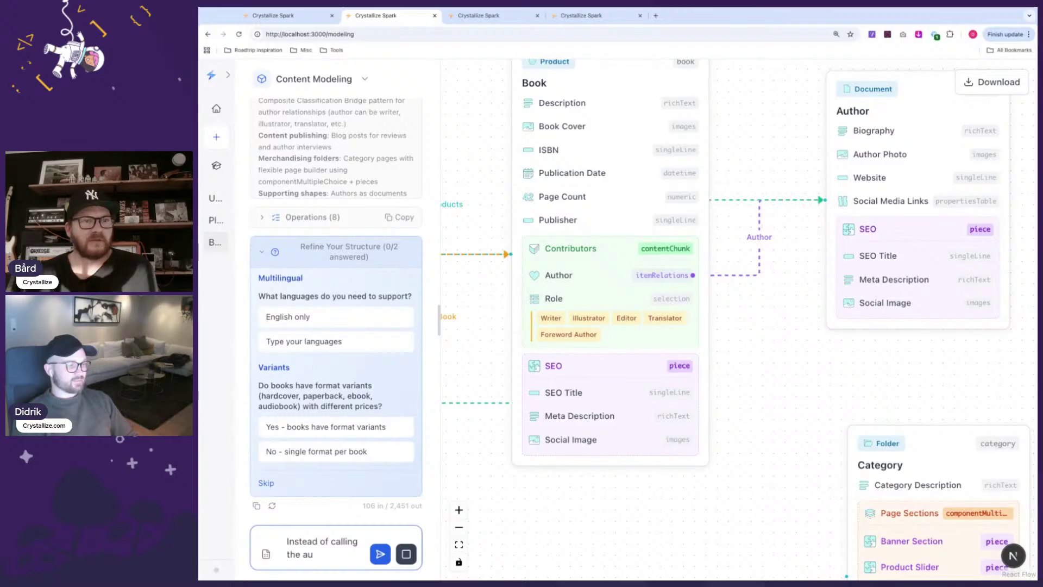
{"action": "type", "text": "thouthor, ca"}
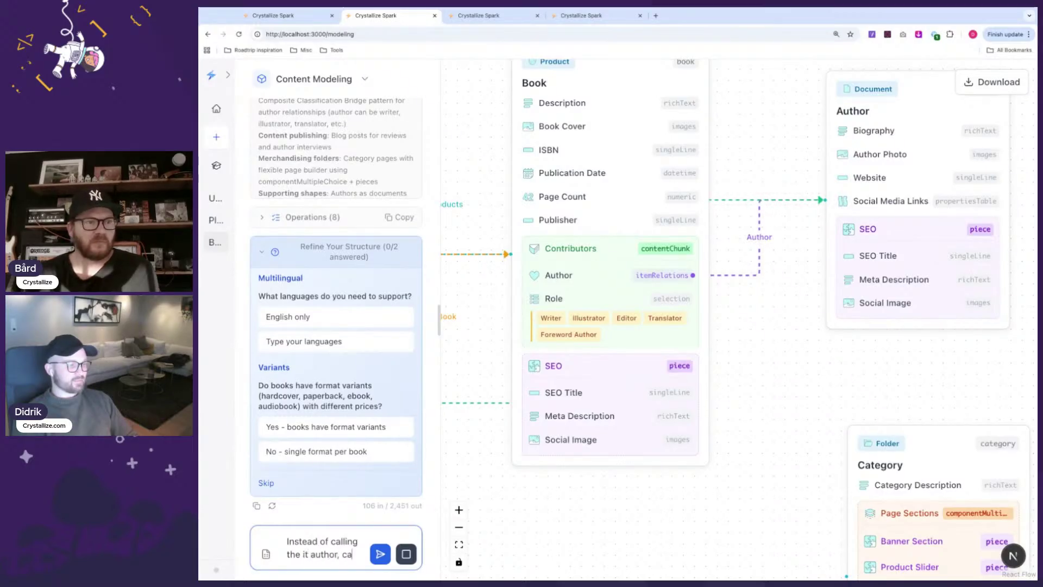
{"action": "type", "text": "n we can"}
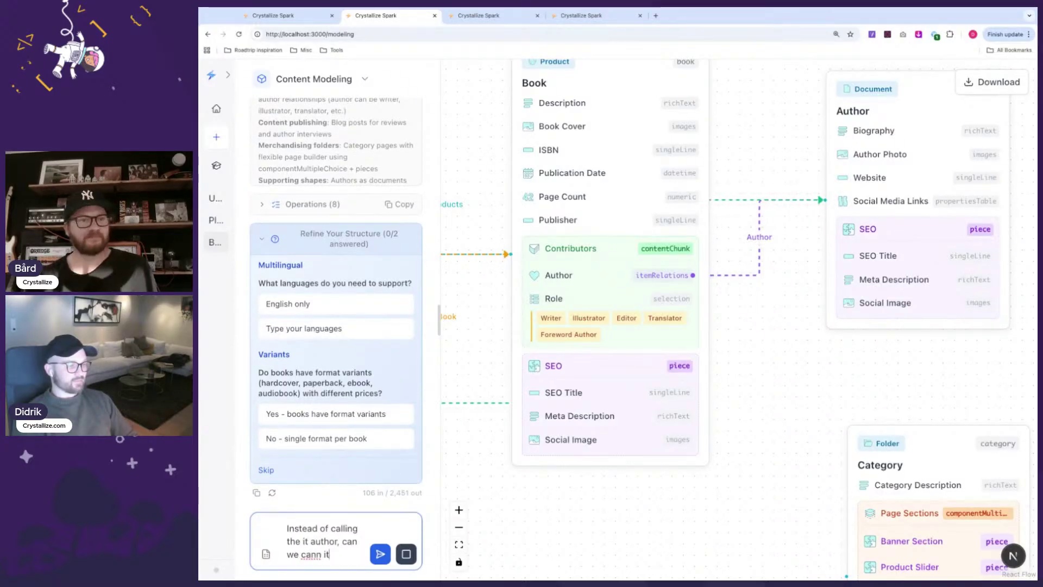
{"action": "type", "text": " we"}
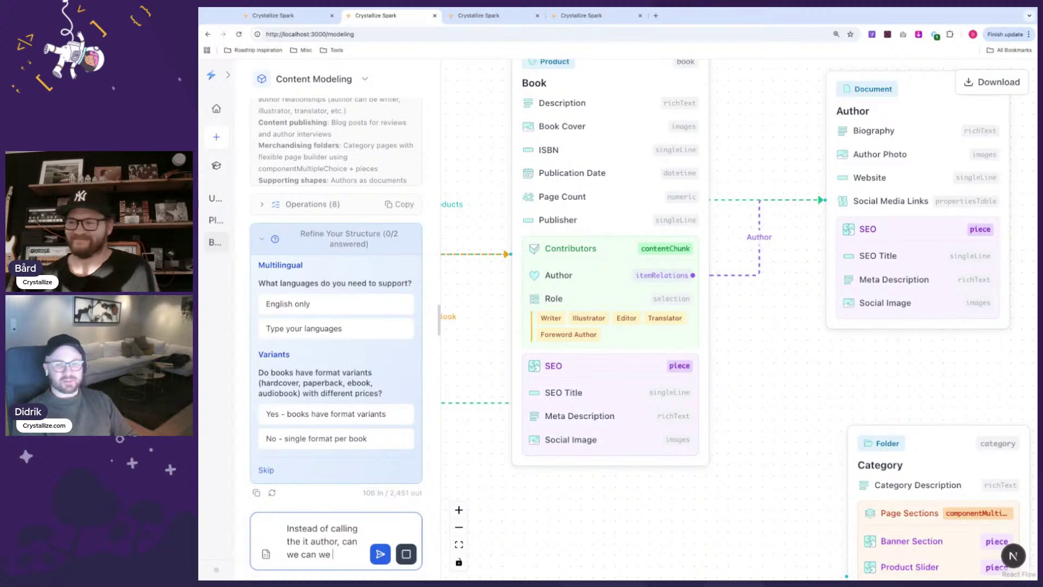
{"action": "type", "text": " use"}
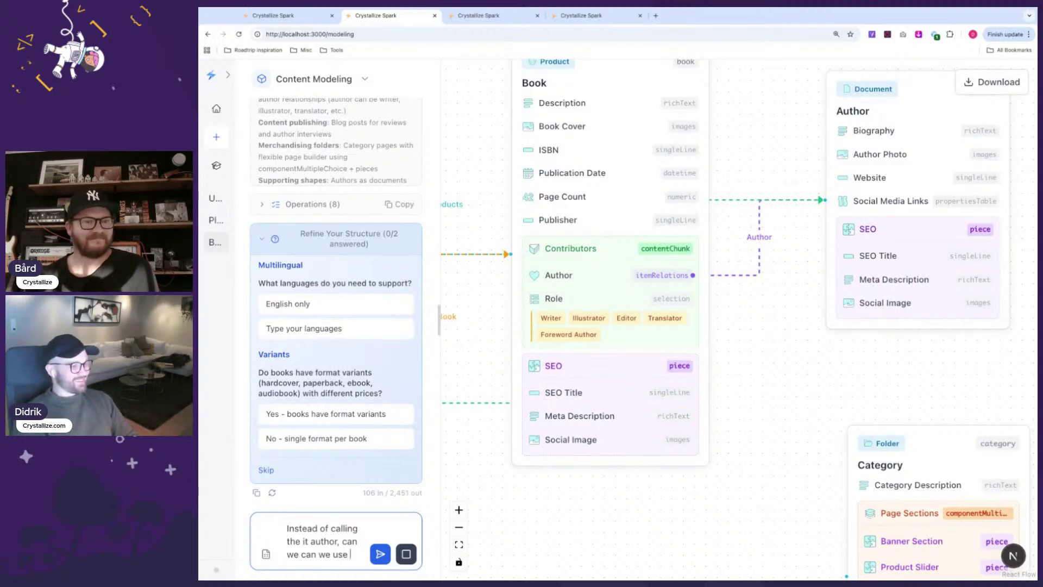
{"action": "type", "text": " the name contri"}
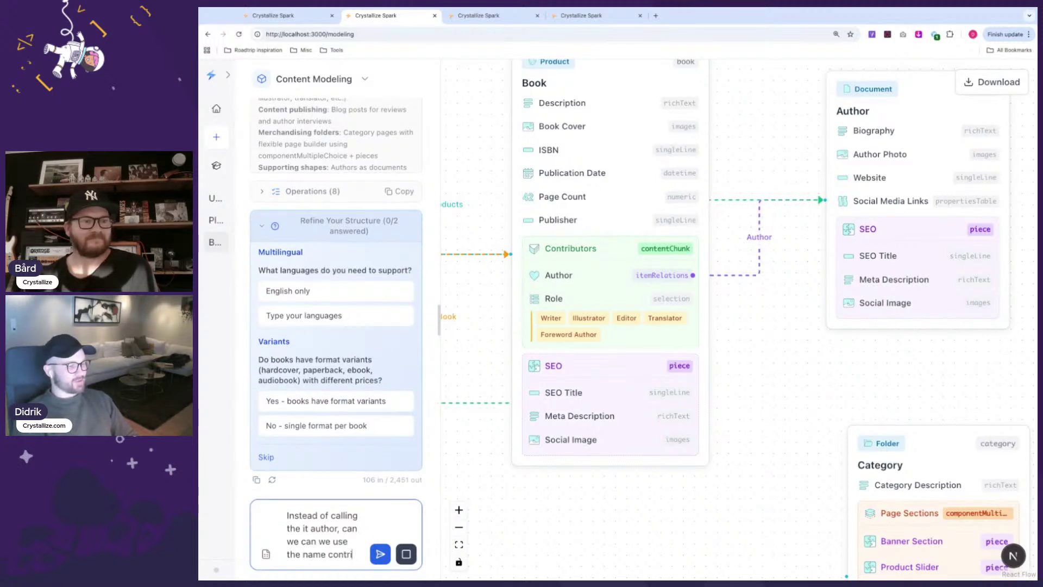
{"action": "type", "text": "biutor"}
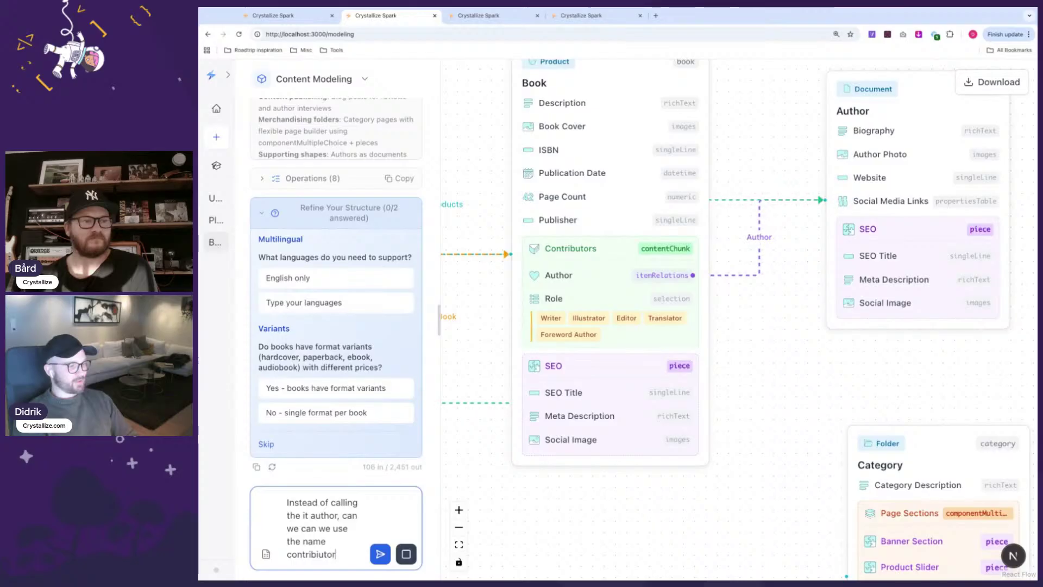
{"action": "key", "text": "Return"}
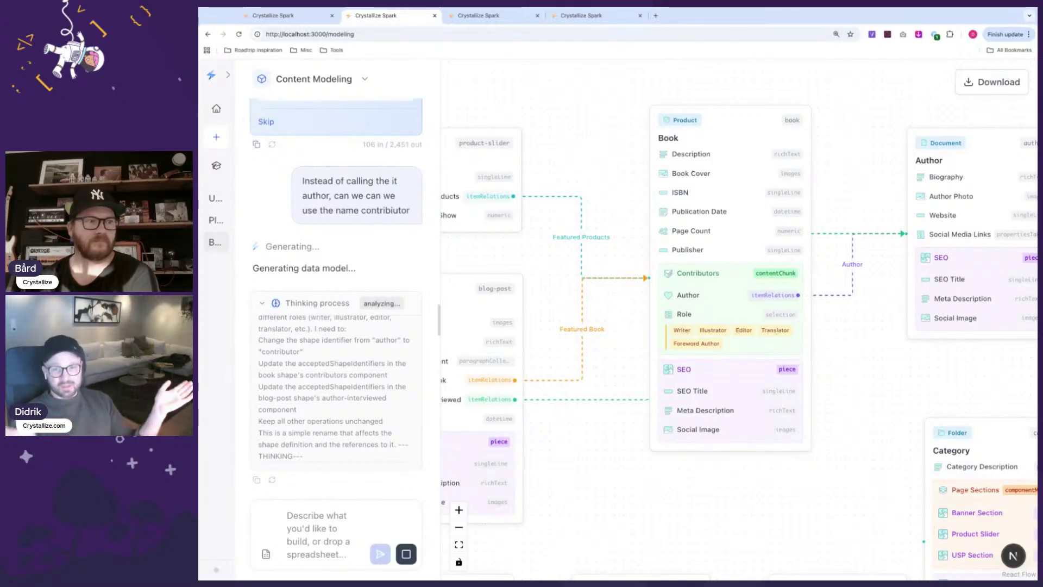
{"action": "left_click", "coordinate": [288, 303]}
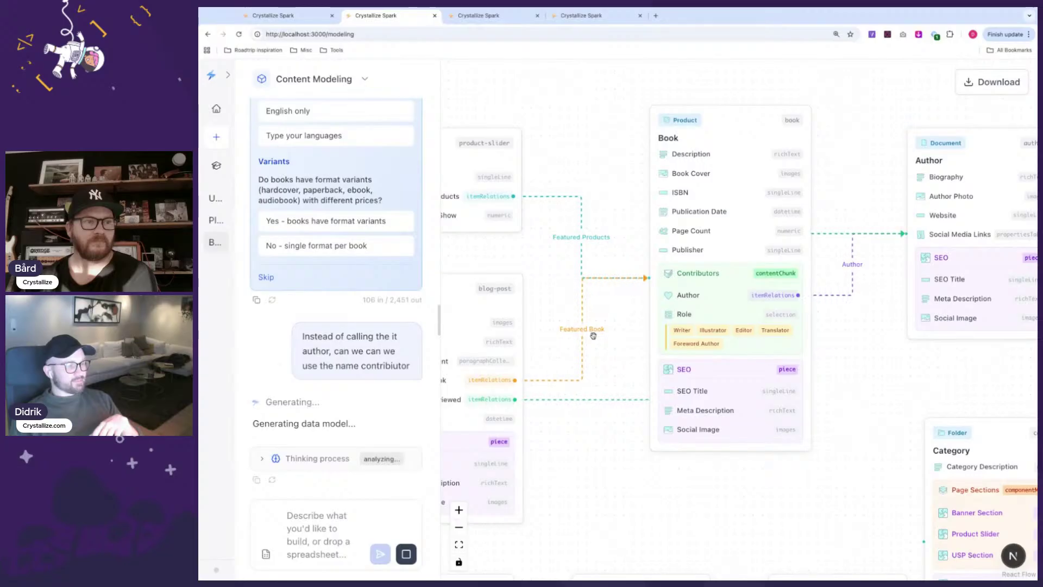
Switch to the plants store model and collapse the session sidebar to give its diagram more room.
{"action": "left_click", "coordinate": [489, 15]}
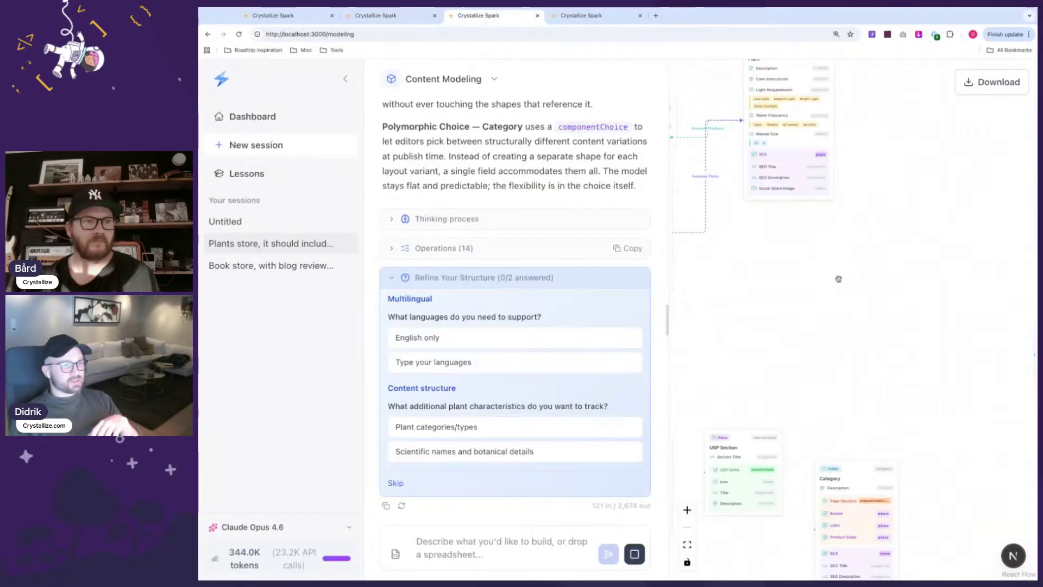
{"action": "left_click", "coordinate": [345, 78]}
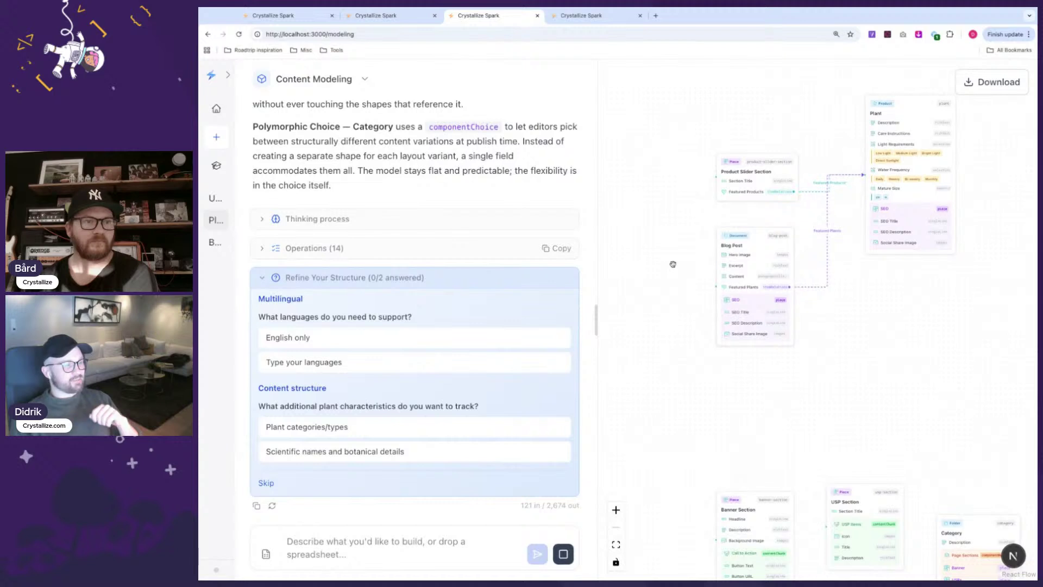
{"action": "left_click_drag", "start_coordinate": [694, 261], "coordinate": [664, 315]}
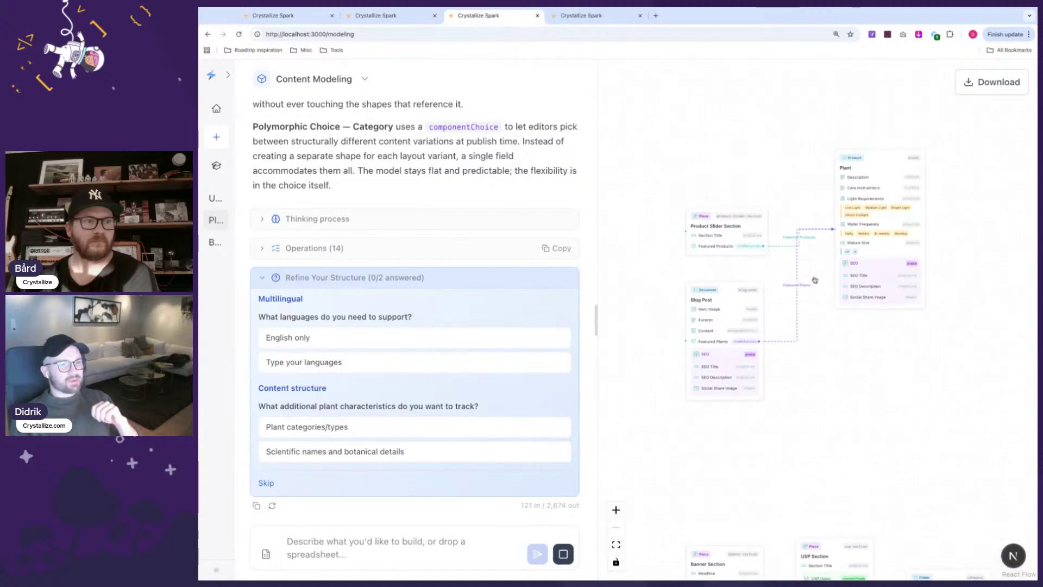
Rearrange the Plant, Blog Post, Product Slider Section and Category shapes into a more compact layout.
{"action": "left_click_drag", "start_coordinate": [854, 298], "coordinate": [868, 449]}
{"action": "left_click_drag", "start_coordinate": [729, 389], "coordinate": [703, 363]}
{"action": "left_click_drag", "start_coordinate": [679, 136], "coordinate": [689, 183]}
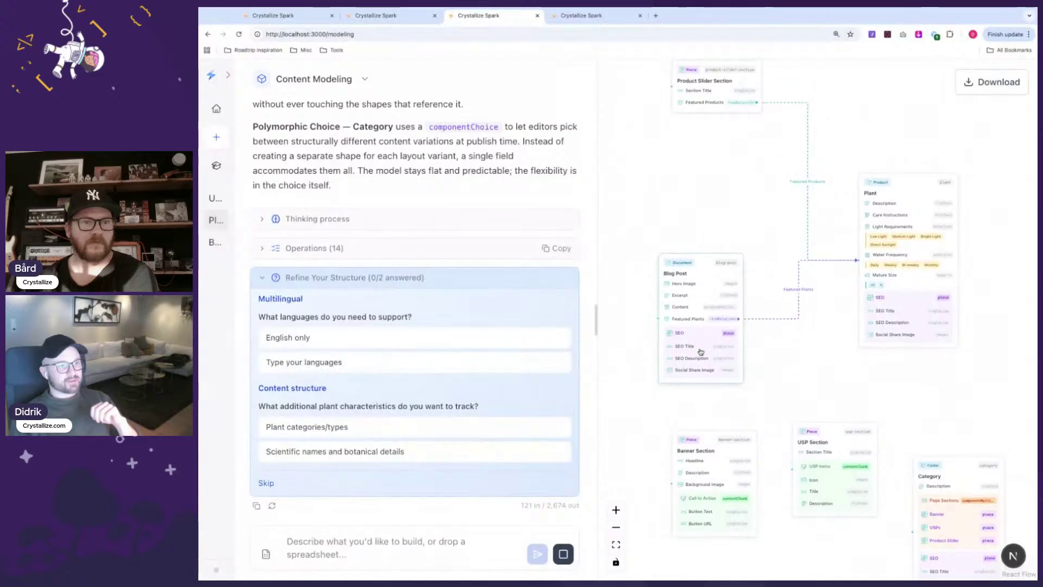
{"action": "left_click_drag", "start_coordinate": [694, 79], "coordinate": [674, 172]}
{"action": "left_click_drag", "start_coordinate": [806, 316], "coordinate": [788, 287]}
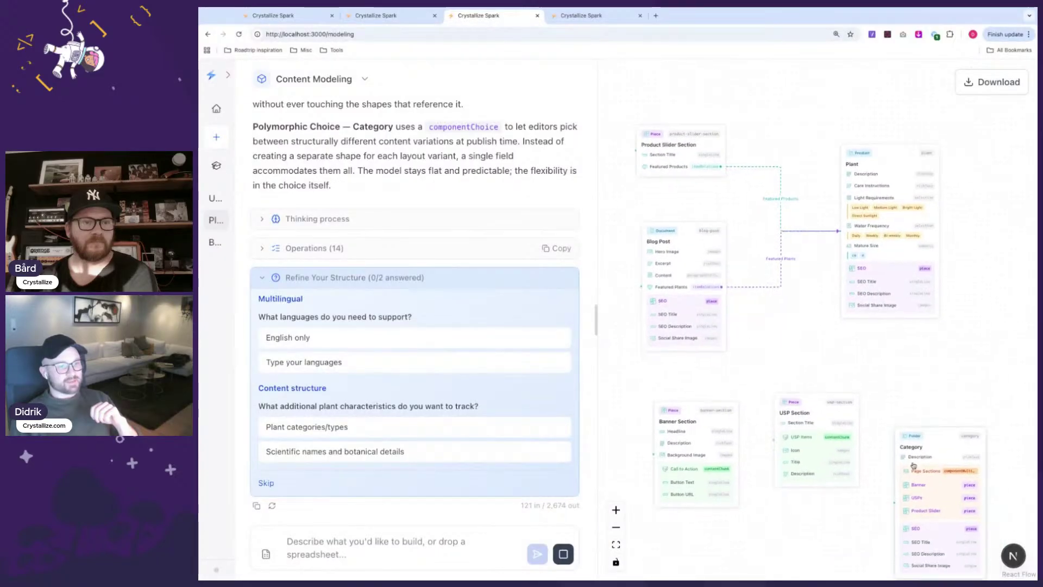
{"action": "left_click_drag", "start_coordinate": [913, 449], "coordinate": [912, 390]}
Examine the Plant shape's fields, including Light Requirements, Water Frequency and Mature Size, and the relations pointing to it.
{"action": "left_click", "coordinate": [880, 163]}
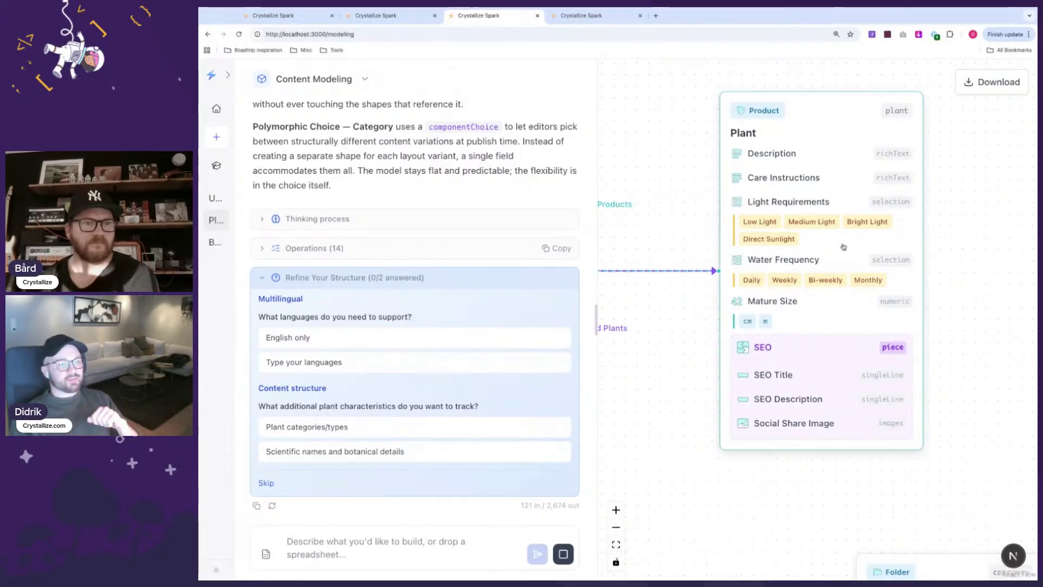
{"action": "scroll", "coordinate": [918, 255], "scroll_direction": "left", "scroll_amount": 2}
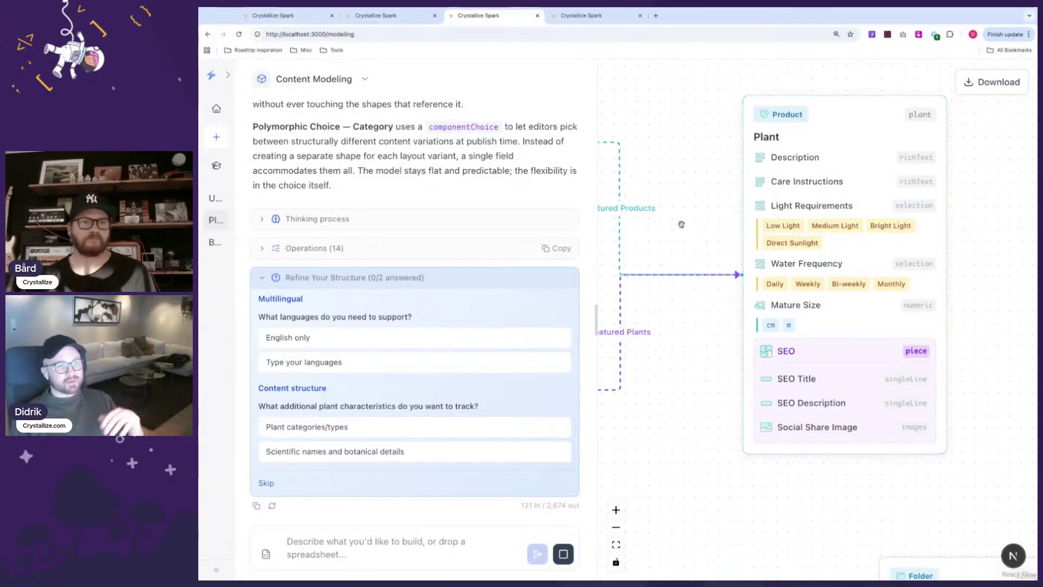
{"action": "scroll", "coordinate": [682, 224], "scroll_direction": "left", "scroll_amount": 5}
{"action": "scroll", "coordinate": [681, 224], "scroll_direction": "left", "scroll_amount": 5}
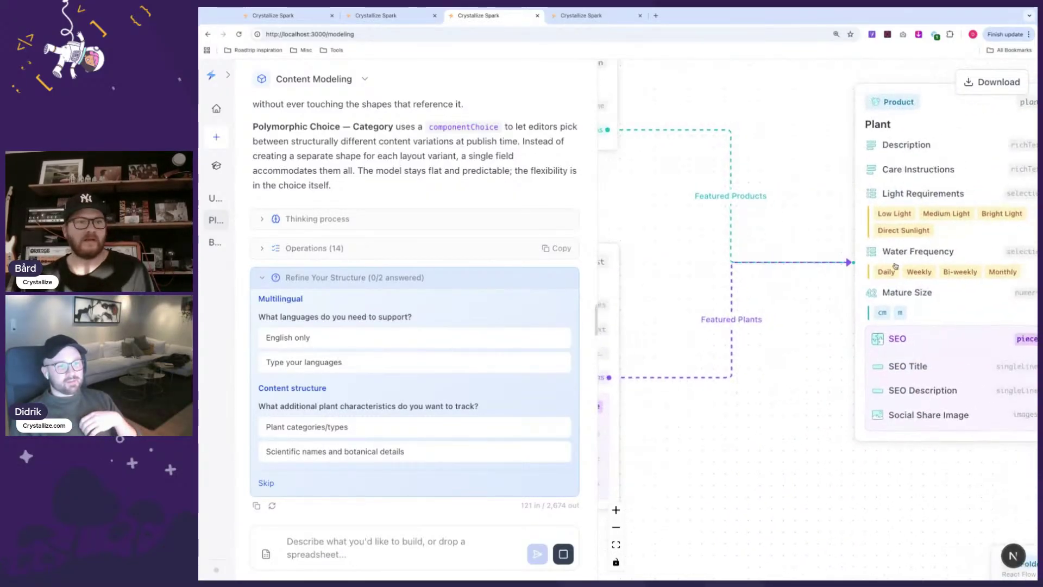
{"action": "scroll", "coordinate": [690, 246], "scroll_direction": "down", "scroll_amount": 5}
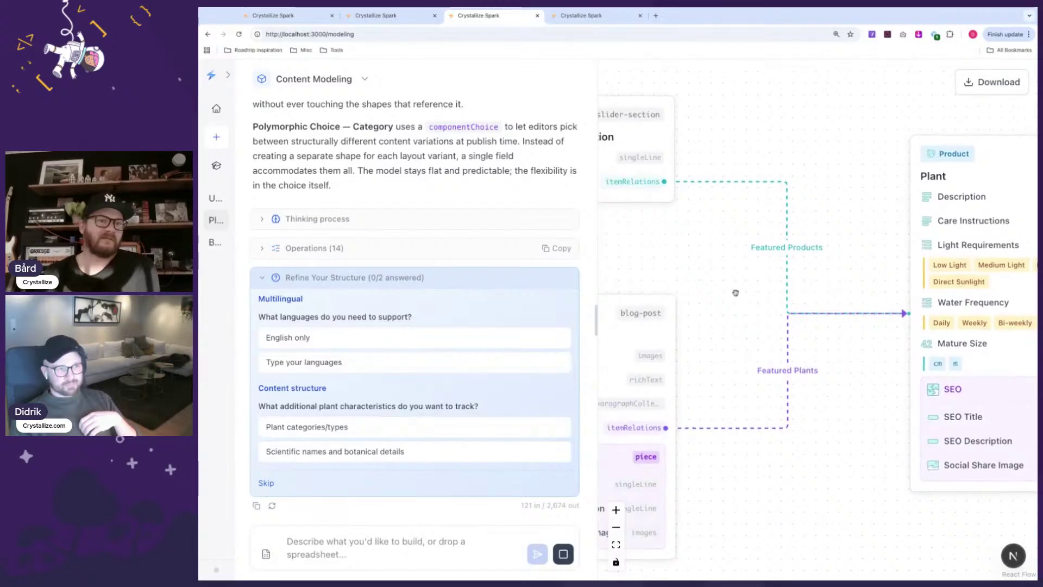
{"action": "scroll", "coordinate": [798, 391], "scroll_direction": "left", "scroll_amount": 3}
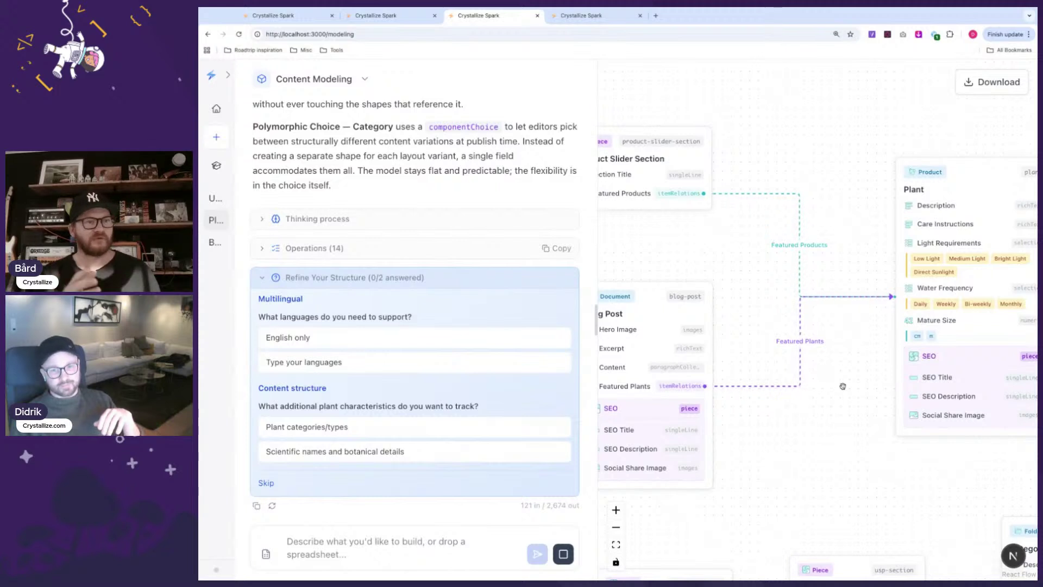
{"action": "scroll", "coordinate": [867, 422], "scroll_direction": "down", "scroll_amount": 2}
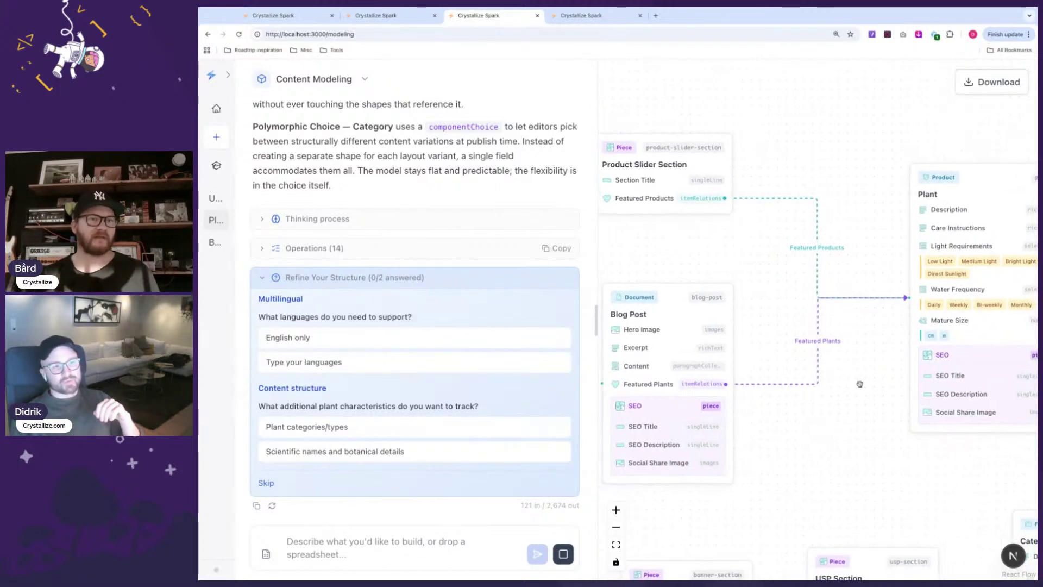
Move the Banner Section and USP Section shapes up, closer to the Blog Post, Plant and Category shapes.
{"action": "left_click_drag", "start_coordinate": [867, 422], "coordinate": [885, 370]}
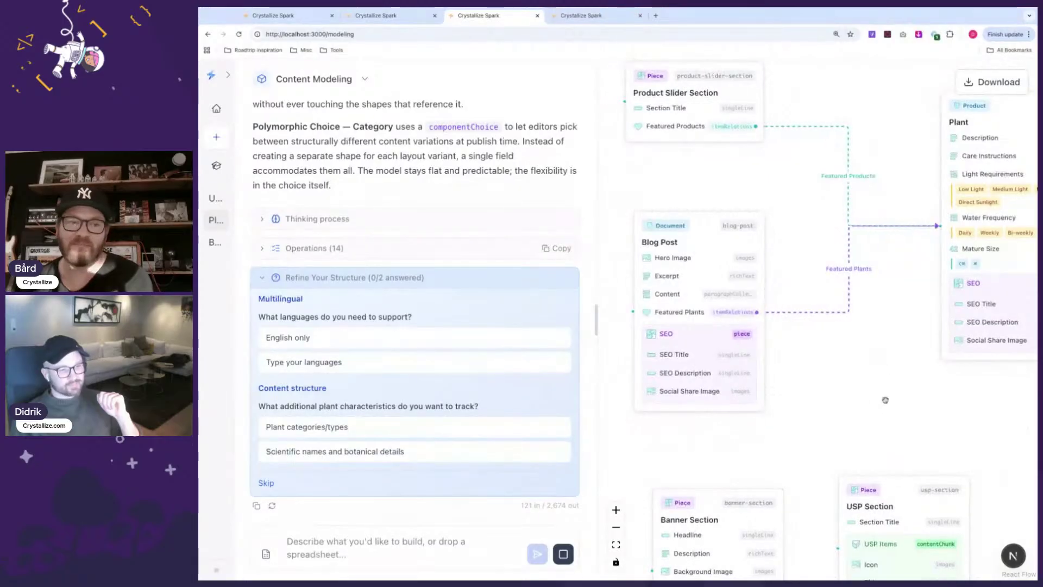
{"action": "scroll", "coordinate": [886, 370], "scroll_direction": "down", "scroll_amount": 3}
{"action": "left_click_drag", "start_coordinate": [743, 425], "coordinate": [784, 381]}
{"action": "scroll", "coordinate": [784, 380], "scroll_direction": "right", "scroll_amount": 3}
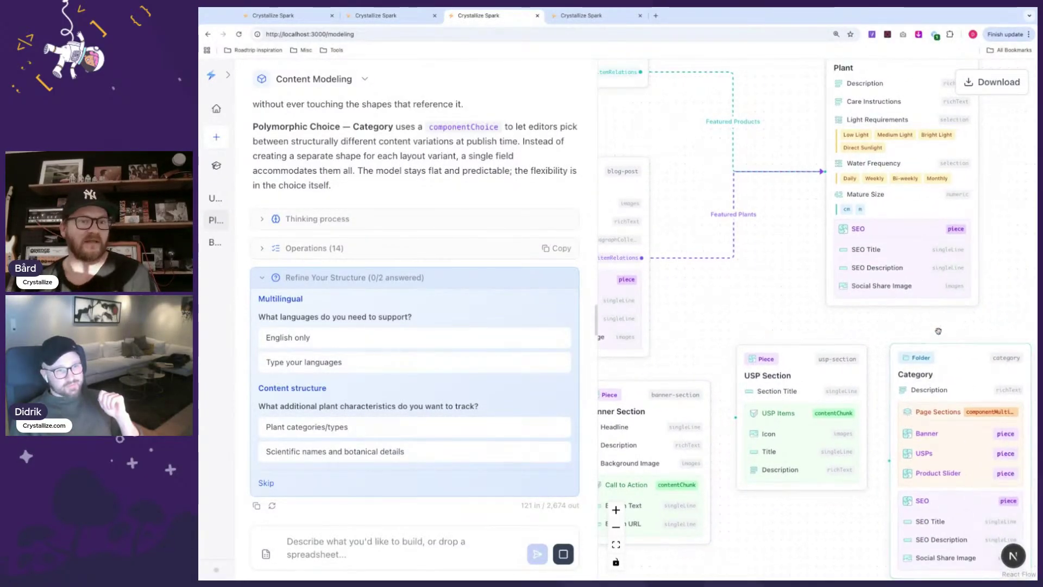
{"action": "scroll", "coordinate": [924, 424], "scroll_direction": "right", "scroll_amount": 2}
{"action": "scroll", "coordinate": [896, 402], "scroll_direction": "up", "scroll_amount": 3}
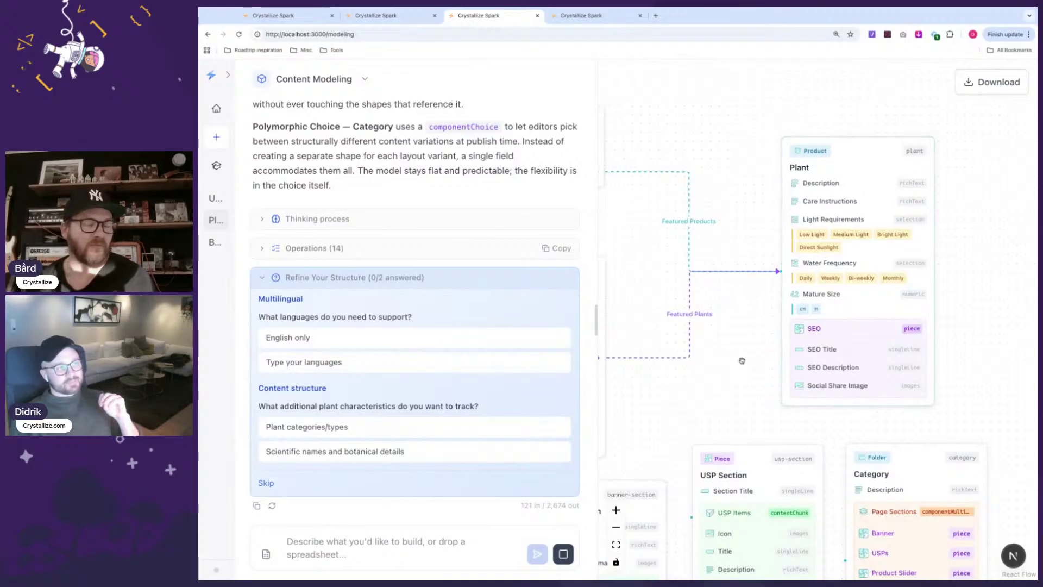
Examine how the Product Slider Section and Blog Post link to Plant through Featured Products and Featured Plants.
{"action": "scroll", "coordinate": [740, 360], "scroll_direction": "left", "scroll_amount": 2}
{"action": "scroll", "coordinate": [740, 360], "scroll_direction": "up", "scroll_amount": 1}
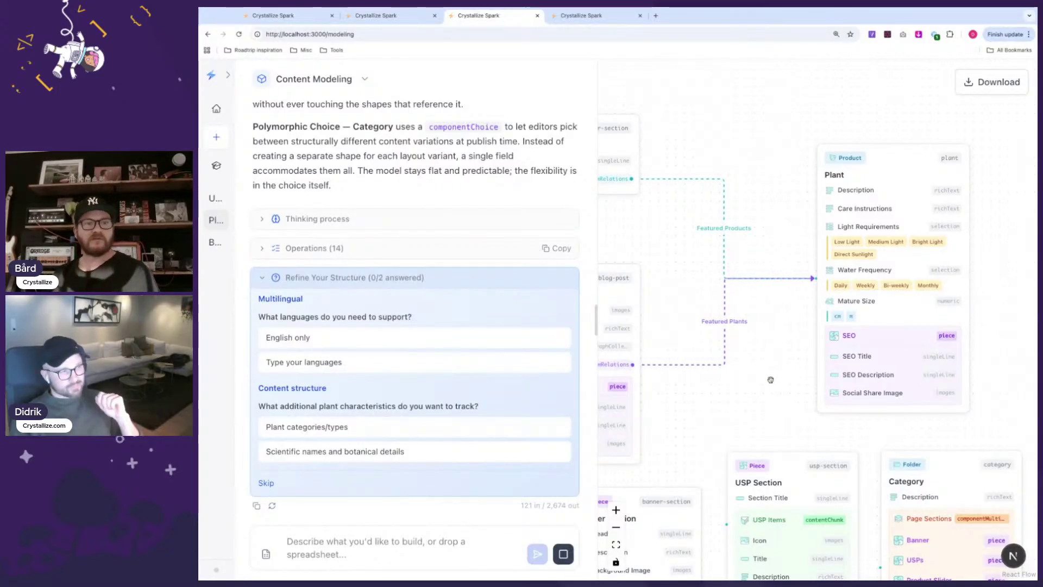
{"action": "scroll", "coordinate": [751, 382], "scroll_direction": "left", "scroll_amount": 2}
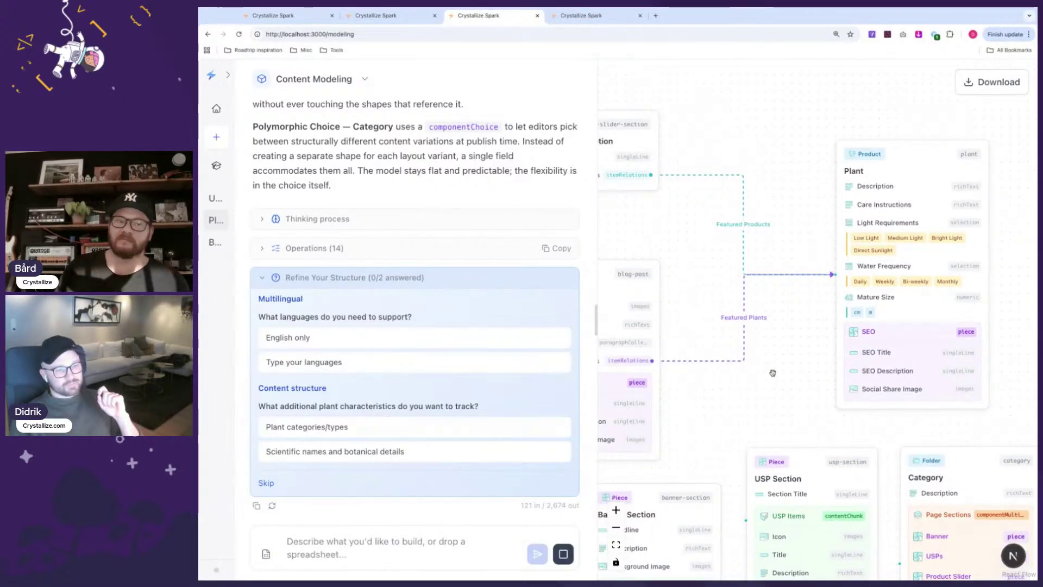
{"action": "scroll", "coordinate": [767, 373], "scroll_direction": "left", "scroll_amount": 1}
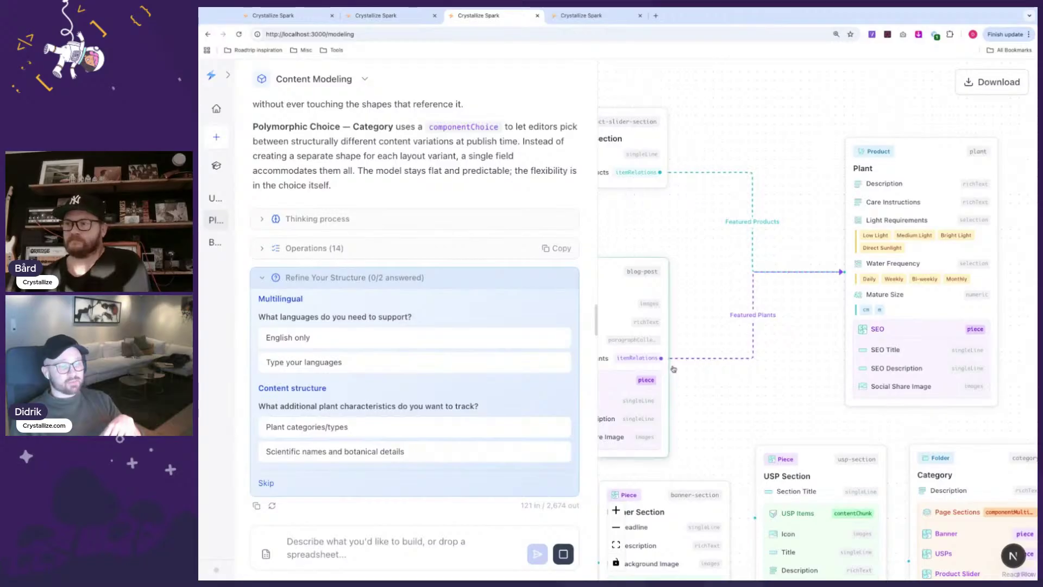
{"action": "left_click_drag", "start_coordinate": [714, 374], "coordinate": [738, 365]}
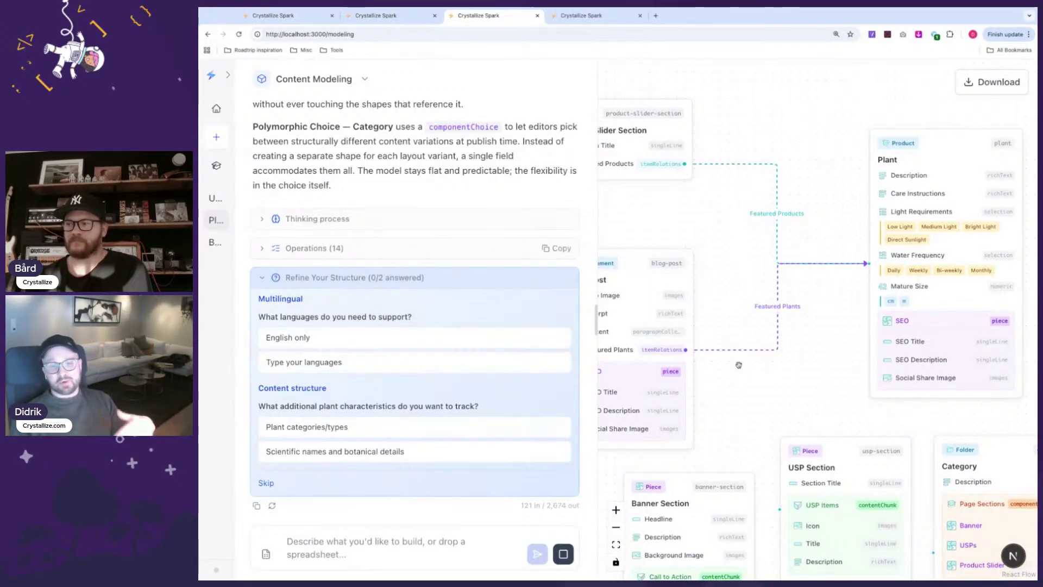
{"action": "left_click_drag", "start_coordinate": [740, 377], "coordinate": [789, 375]}
{"action": "left_click_drag", "start_coordinate": [630, 228], "coordinate": [657, 224]}
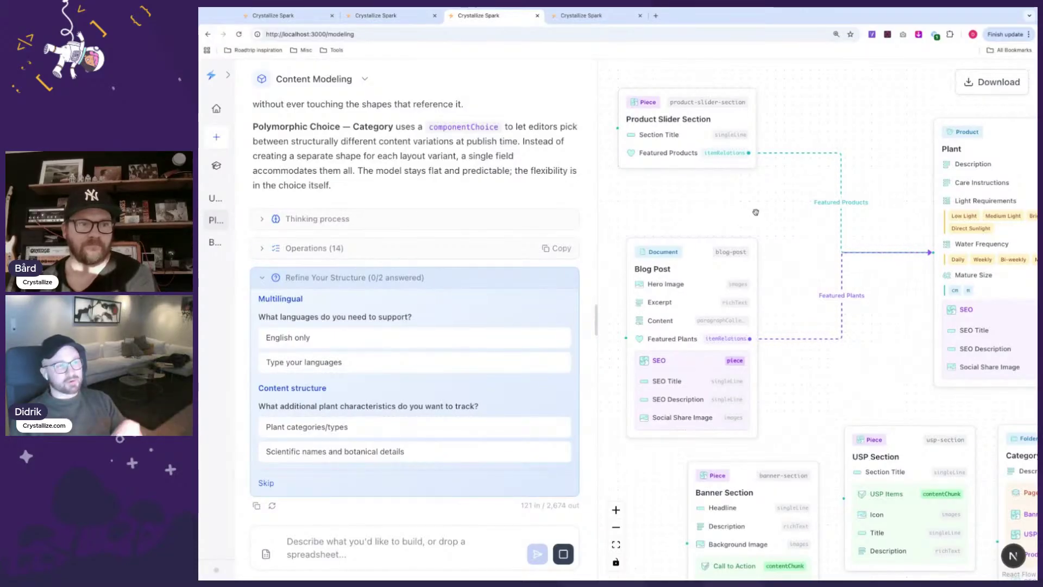
{"action": "left_click_drag", "start_coordinate": [754, 212], "coordinate": [740, 215]}
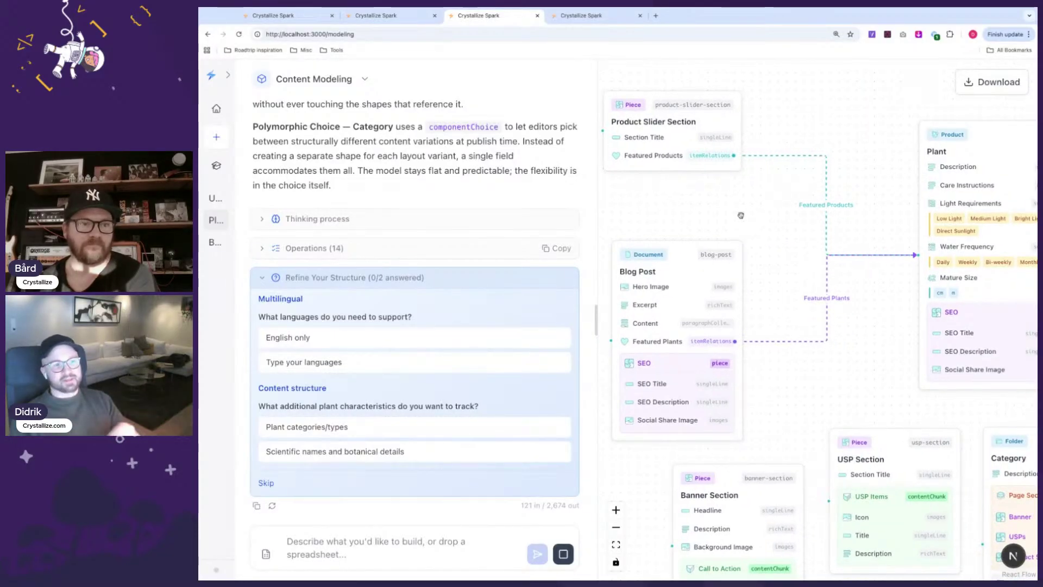
{"action": "scroll", "coordinate": [853, 340], "scroll_direction": "down", "scroll_amount": 5}
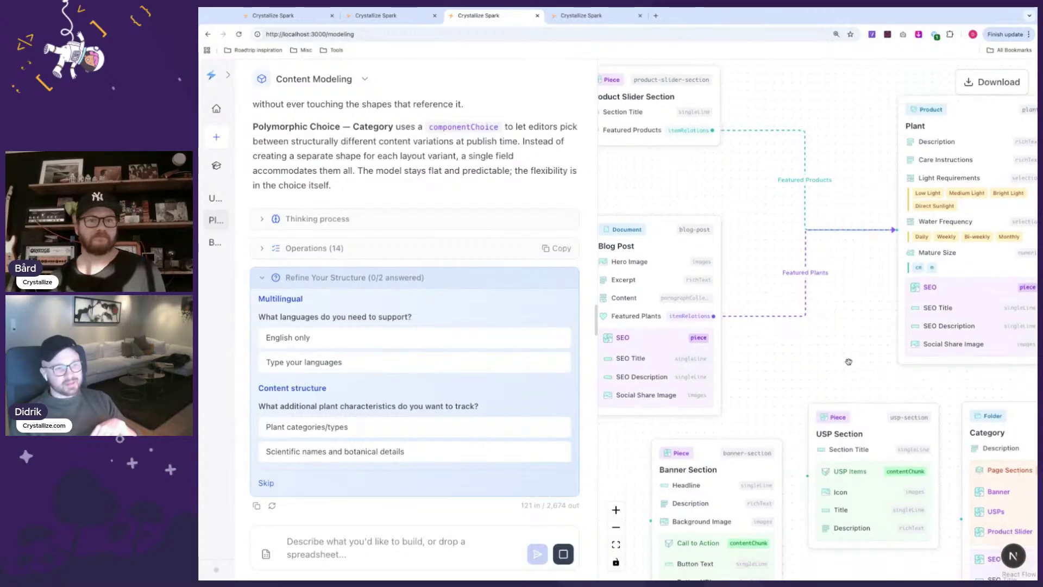
{"action": "left_click_drag", "start_coordinate": [848, 328], "coordinate": [829, 316]}
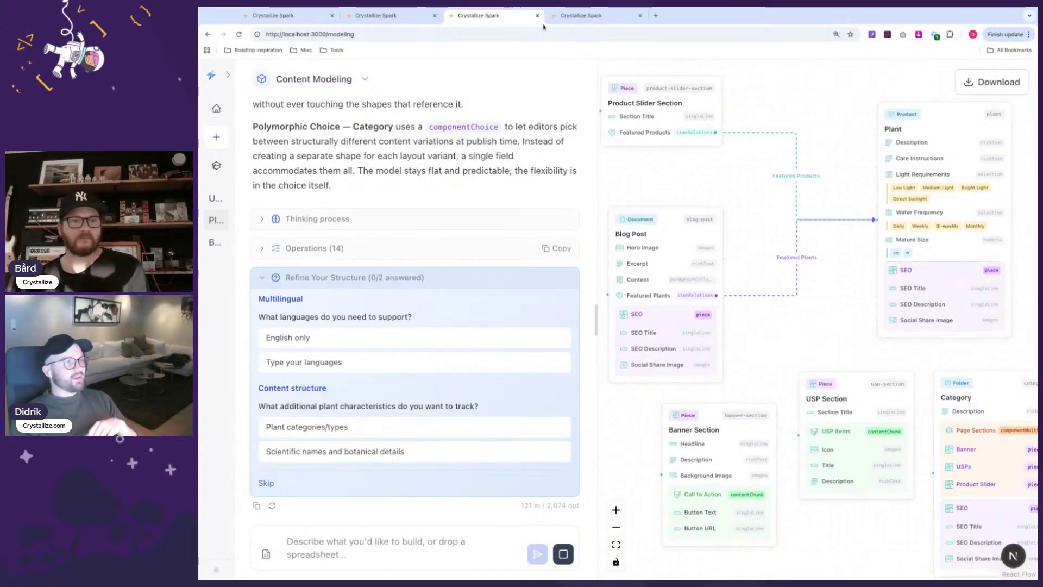
Switch to the book store model and examine the Book shape's fields and its relations with Product Slider, Blog Post and Contributor.
{"action": "left_click", "coordinate": [376, 15]}
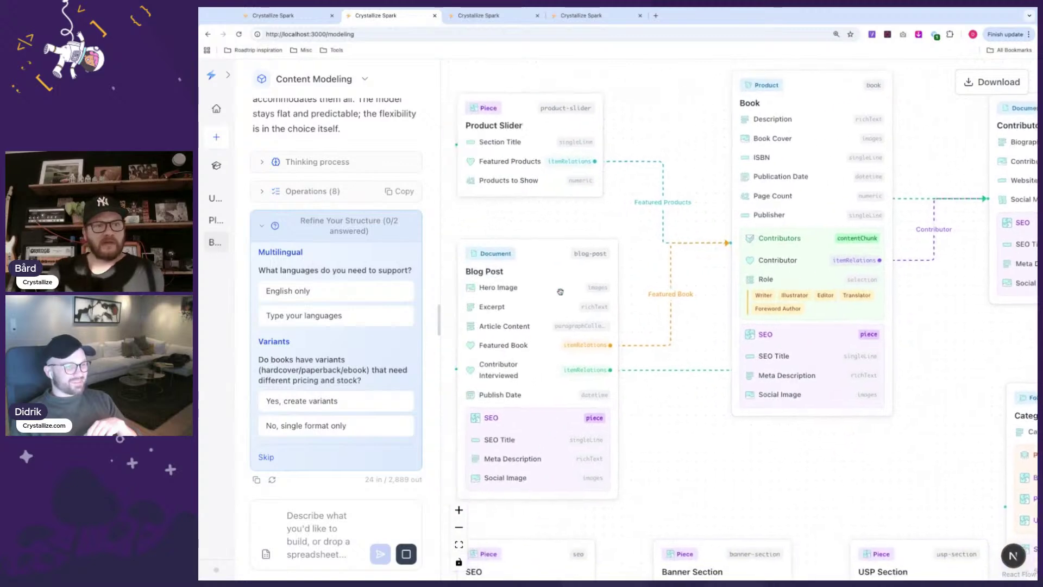
{"action": "scroll", "coordinate": [582, 273], "scroll_direction": "left", "scroll_amount": 3}
{"action": "scroll", "coordinate": [581, 272], "scroll_direction": "down", "scroll_amount": 1}
{"action": "left_click_drag", "start_coordinate": [538, 250], "coordinate": [522, 270]}
{"action": "scroll", "coordinate": [679, 293], "scroll_direction": "left", "scroll_amount": 2}
{"action": "scroll", "coordinate": [679, 293], "scroll_direction": "down", "scroll_amount": 2}
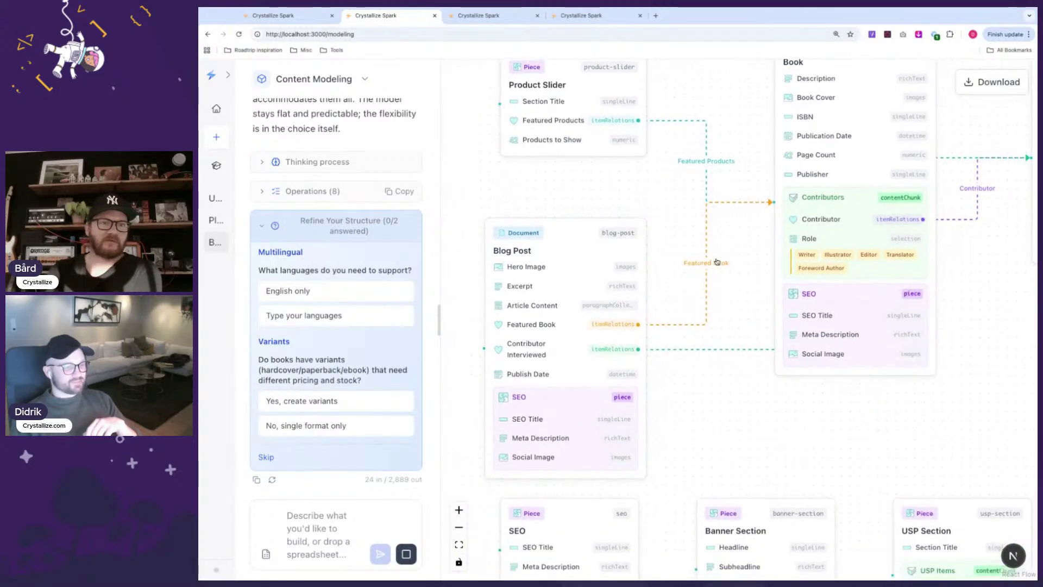
{"action": "scroll", "coordinate": [747, 319], "scroll_direction": "right", "scroll_amount": 4}
{"action": "scroll", "coordinate": [747, 319], "scroll_direction": "up", "scroll_amount": 2}
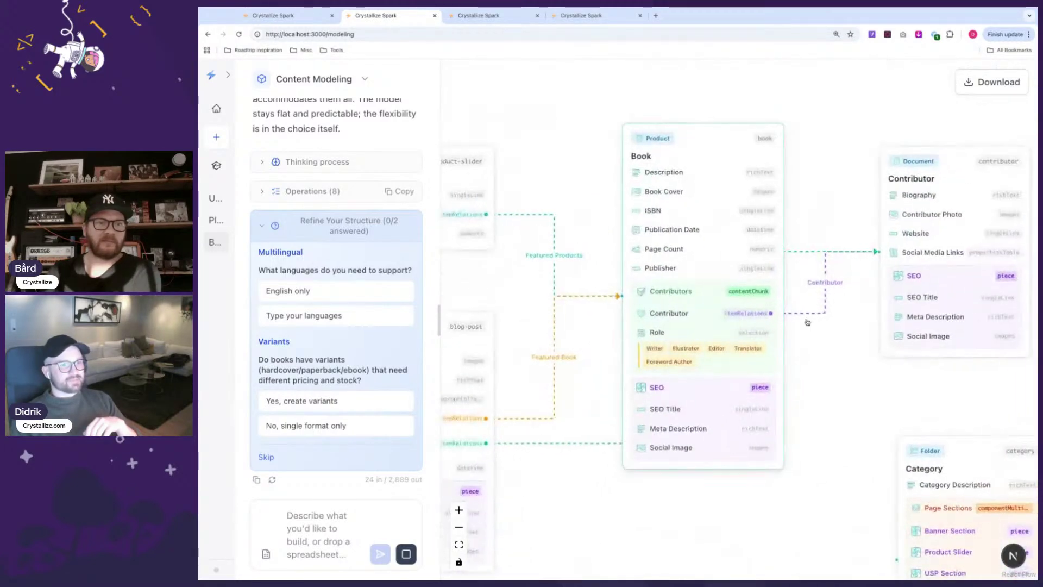
{"action": "scroll", "coordinate": [809, 430], "scroll_direction": "left", "scroll_amount": 1}
{"action": "scroll", "coordinate": [809, 429], "scroll_direction": "down", "scroll_amount": 1}
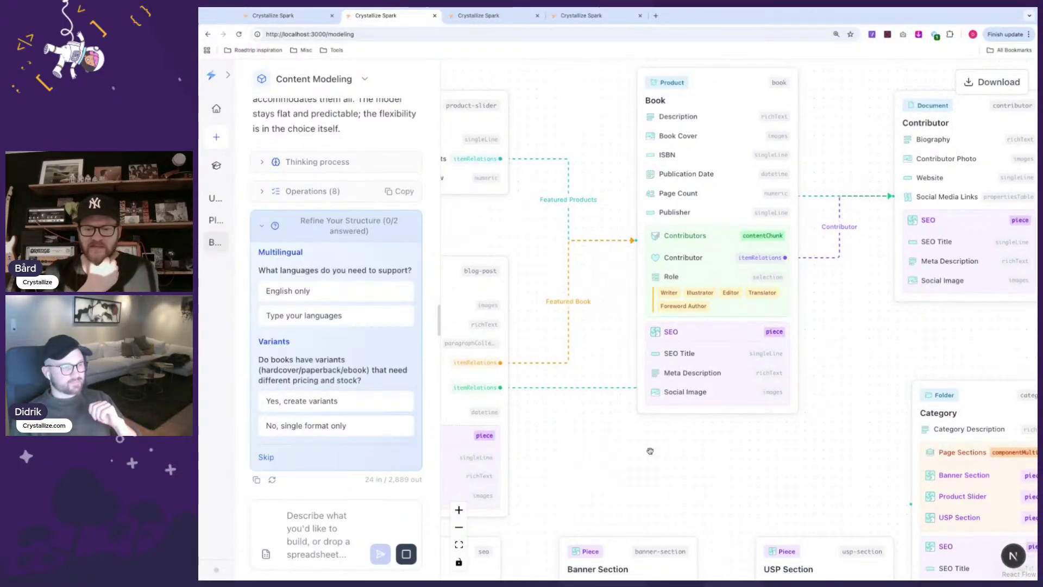
{"action": "scroll", "coordinate": [611, 428], "scroll_direction": "left", "scroll_amount": 1}
{"action": "scroll", "coordinate": [611, 428], "scroll_direction": "up", "scroll_amount": 1}
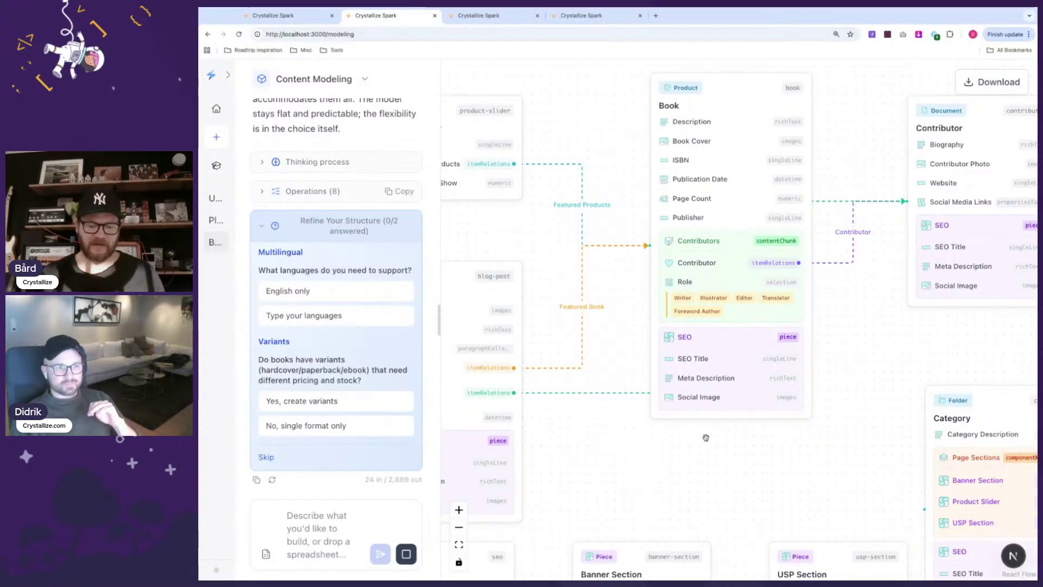
{"action": "scroll", "coordinate": [682, 456], "scroll_direction": "right", "scroll_amount": 1}
{"action": "scroll", "coordinate": [681, 455], "scroll_direction": "up", "scroll_amount": 1}
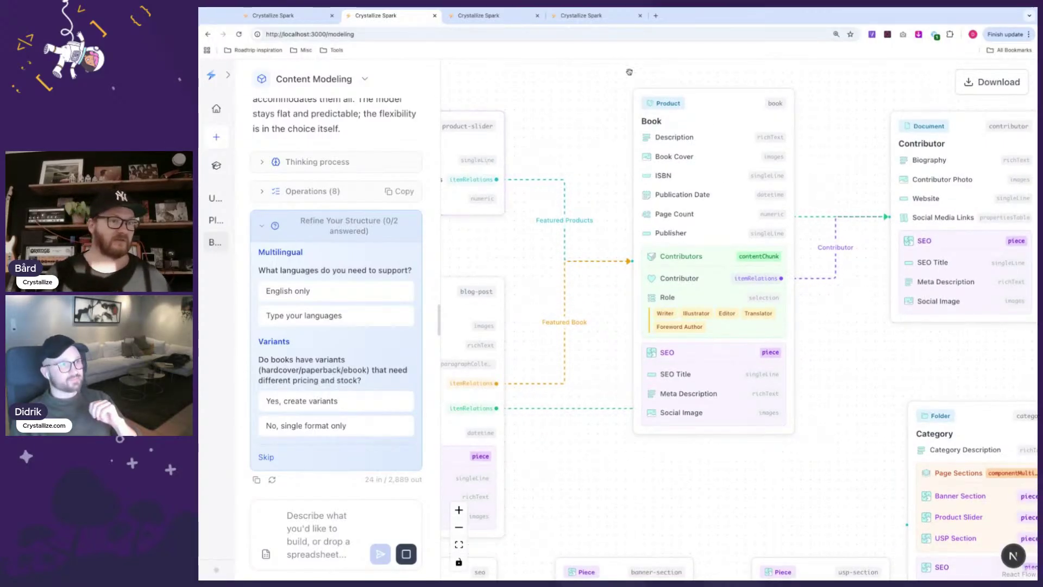
In the new untitled session, attach the spreadsheet "Instruments import (4).xlsx" and submit the request to analyze it and suggest a content model.
{"action": "left_click", "coordinate": [595, 20]}
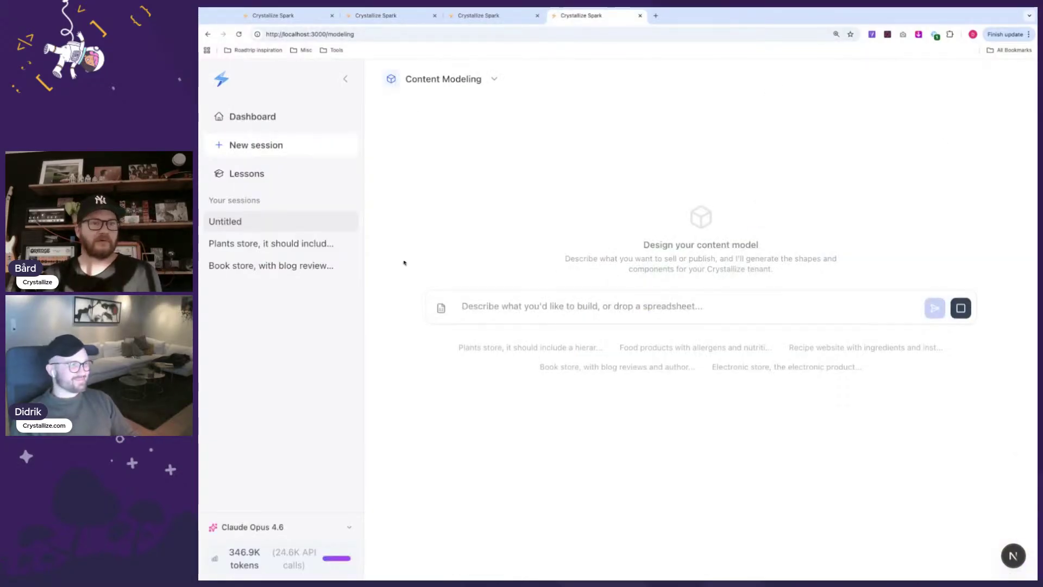
{"action": "left_click", "coordinate": [346, 82]}
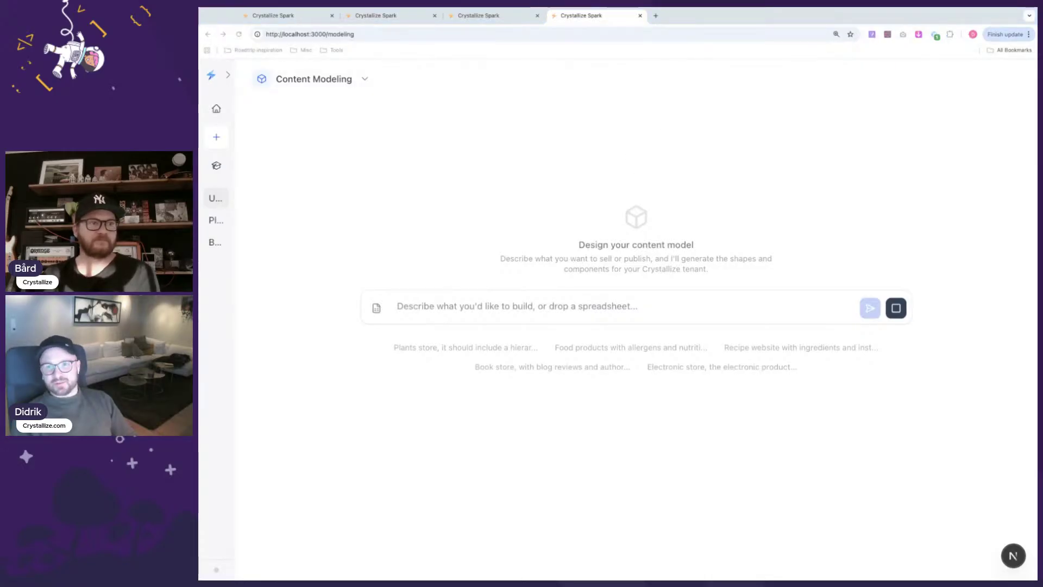
{"action": "left_click_drag", "start_coordinate": [623, 307], "coordinate": [623, 326]}
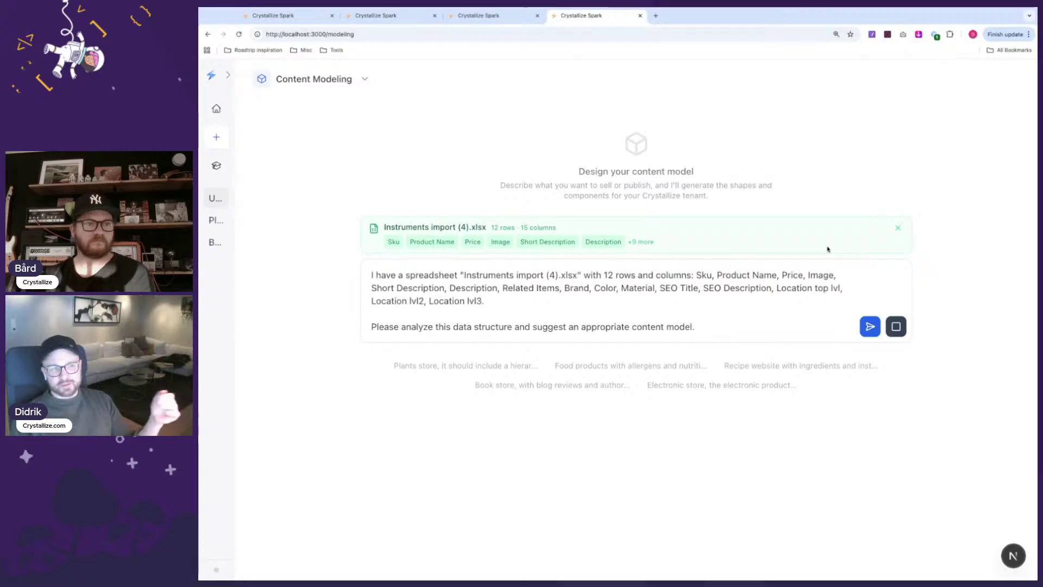
{"action": "left_click", "coordinate": [870, 327]}
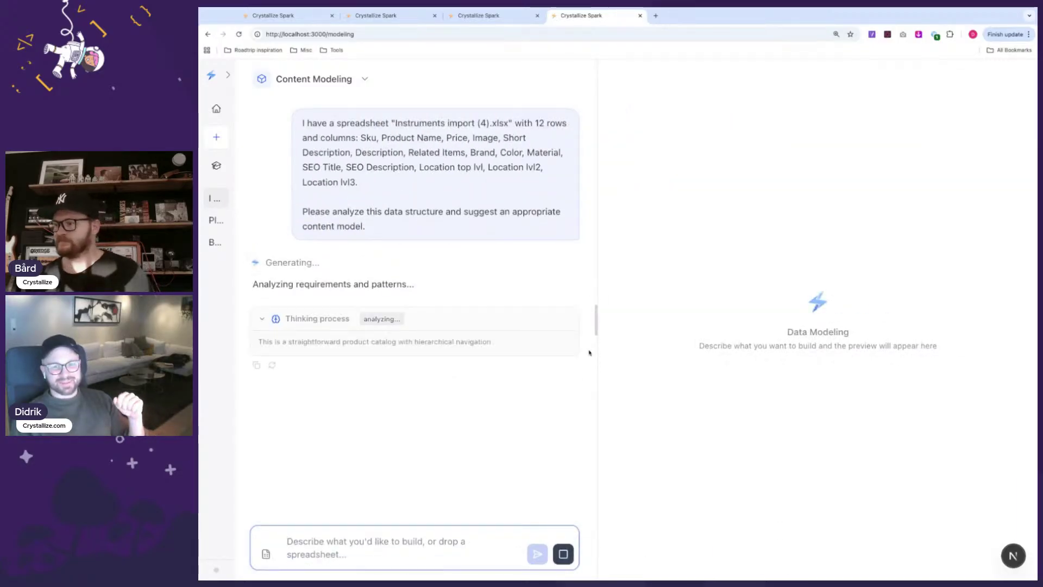
Return to the book store session, widen the chat area, expand its Operations and examine the JSON that creates the pieces.
{"action": "left_click", "coordinate": [389, 15]}
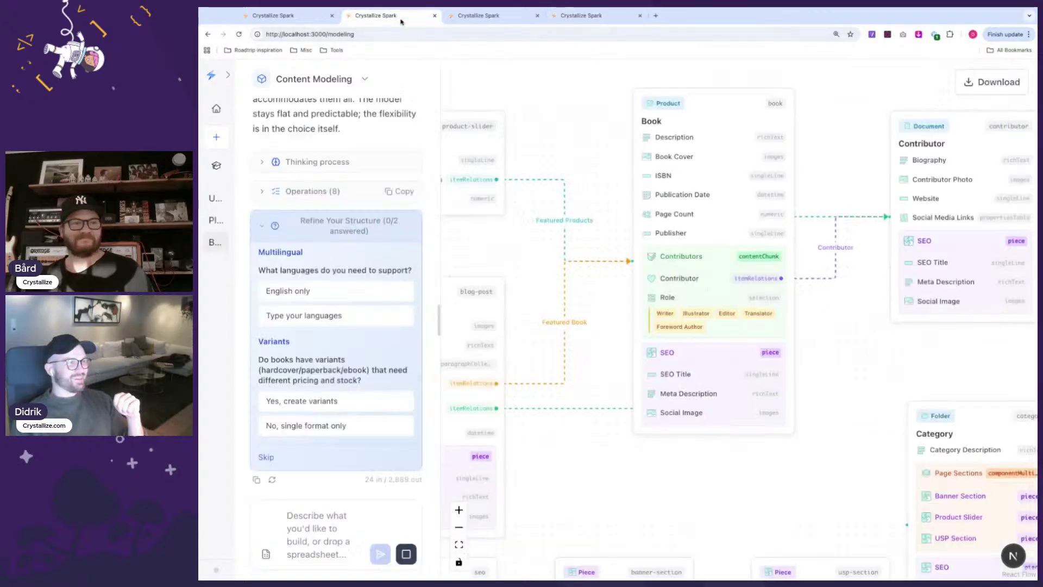
{"action": "left_click", "coordinate": [438, 318]}
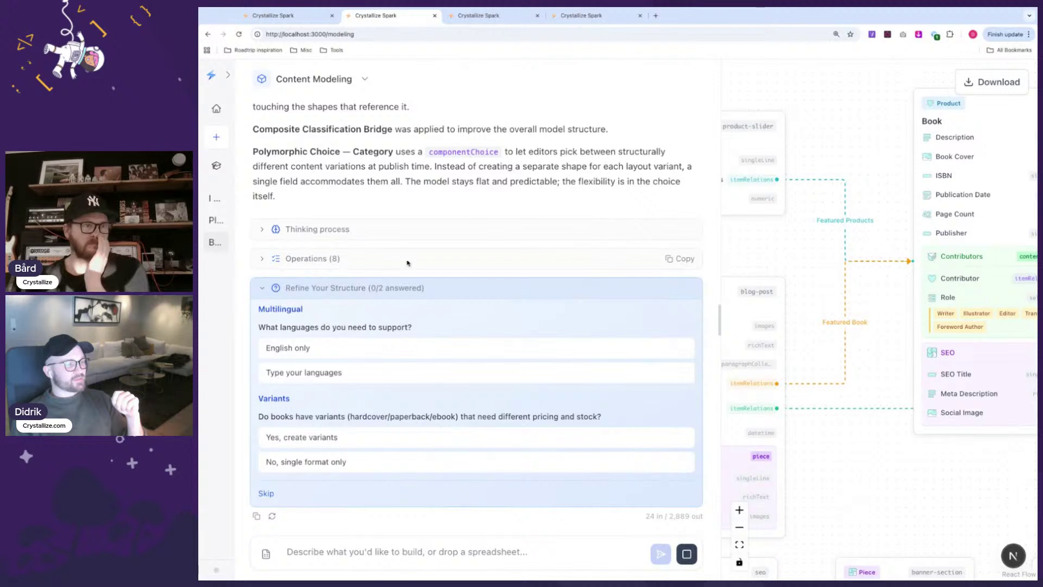
{"action": "left_click", "coordinate": [297, 259]}
{"action": "scroll", "coordinate": [454, 214], "scroll_direction": "up", "scroll_amount": 3}
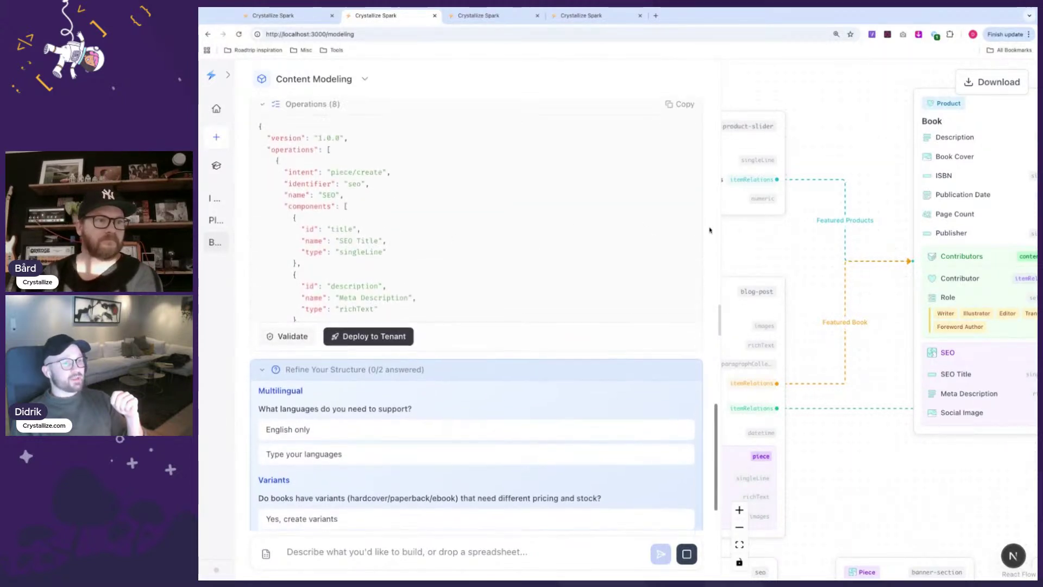
{"action": "scroll", "coordinate": [724, 239], "scroll_direction": "up", "scroll_amount": 1}
{"action": "scroll", "coordinate": [713, 243], "scroll_direction": "up", "scroll_amount": 3}
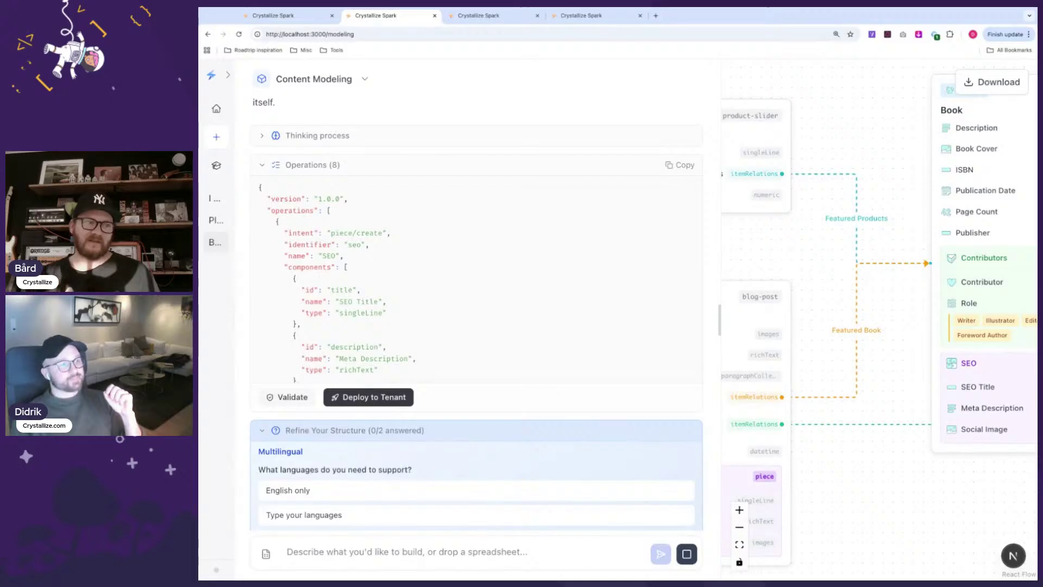
{"action": "scroll", "coordinate": [458, 313], "scroll_direction": "up", "scroll_amount": 1}
{"action": "scroll", "coordinate": [582, 257], "scroll_direction": "down", "scroll_amount": 10}
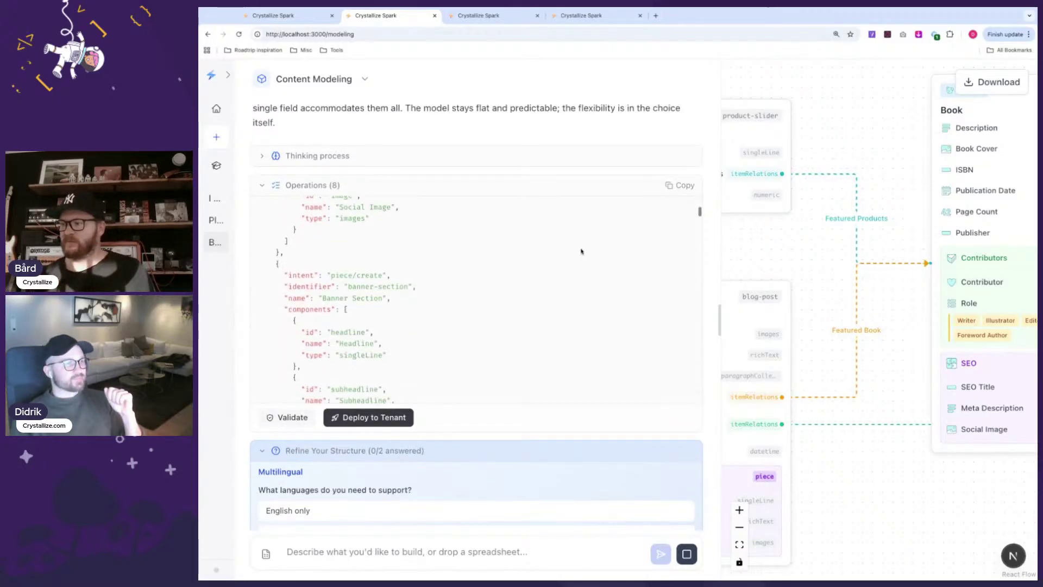
{"action": "scroll", "coordinate": [580, 250], "scroll_direction": "down", "scroll_amount": 10}
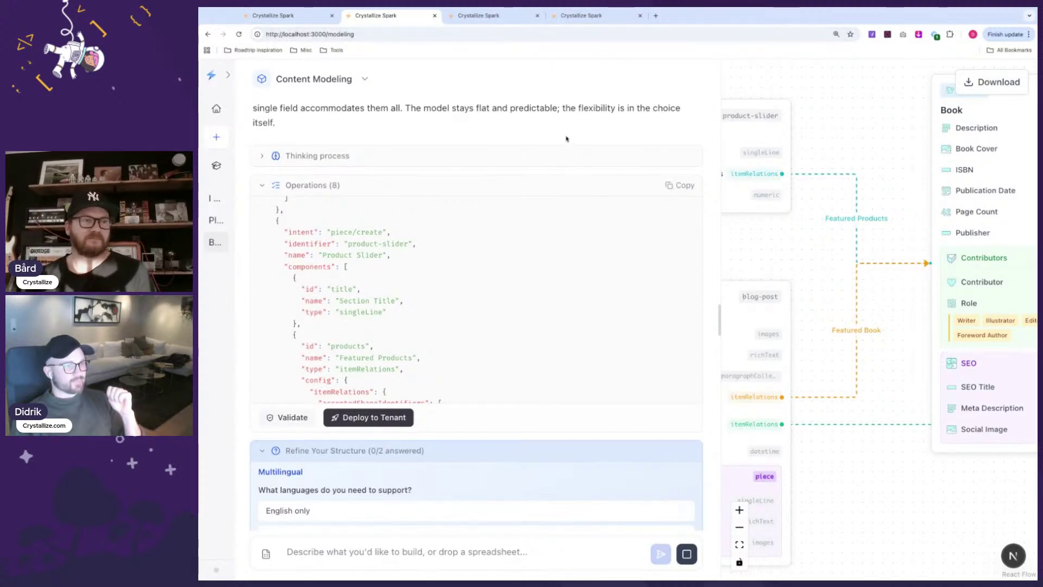
Open the instruments session and read the generated model's summary of shapes, reusable piece, relationships and design decisions.
{"action": "left_click", "coordinate": [581, 15]}
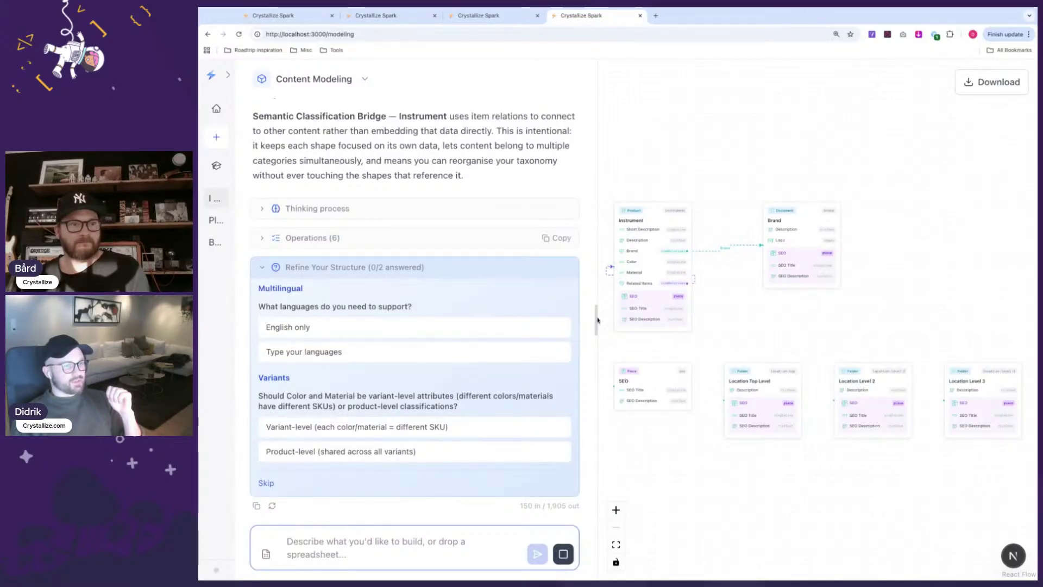
{"action": "left_click_drag", "start_coordinate": [598, 320], "coordinate": [672, 317]}
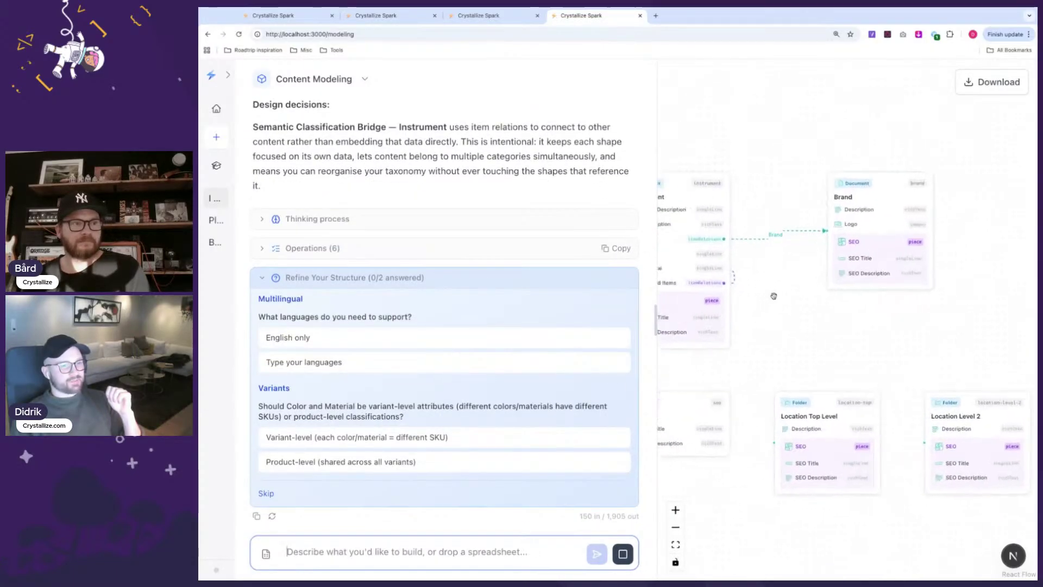
{"action": "scroll", "coordinate": [389, 165], "scroll_direction": "up", "scroll_amount": 3}
{"action": "scroll", "coordinate": [389, 166], "scroll_direction": "up", "scroll_amount": 5}
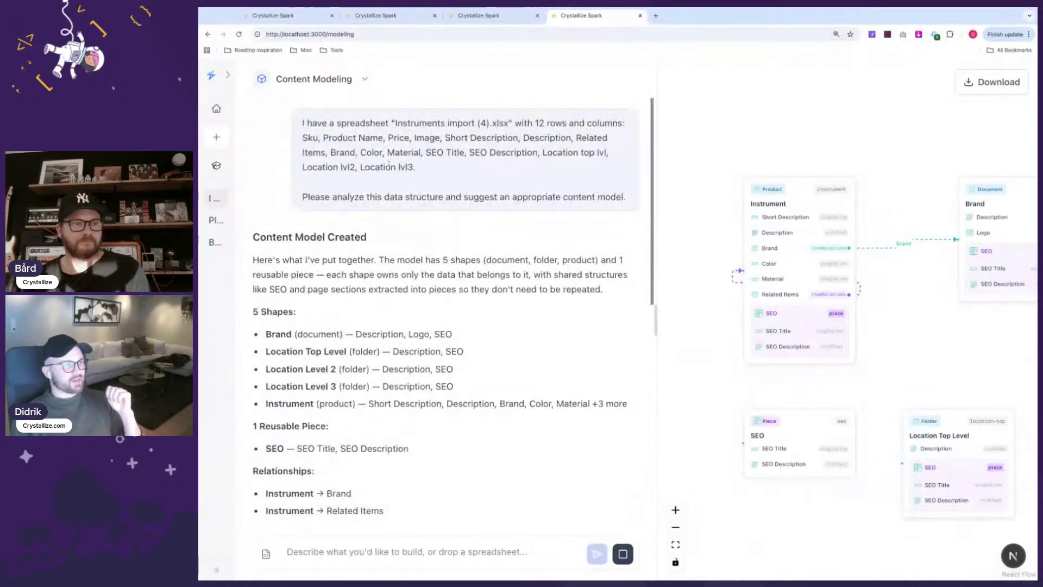
{"action": "scroll", "coordinate": [482, 181], "scroll_direction": "down", "scroll_amount": 5}
Enlarge the diagram area and examine the Instrument shape's fields, its link to Brand and its Related Items relation.
{"action": "left_click_drag", "start_coordinate": [924, 261], "coordinate": [893, 296]}
{"action": "left_click_drag", "start_coordinate": [747, 355], "coordinate": [764, 338]}
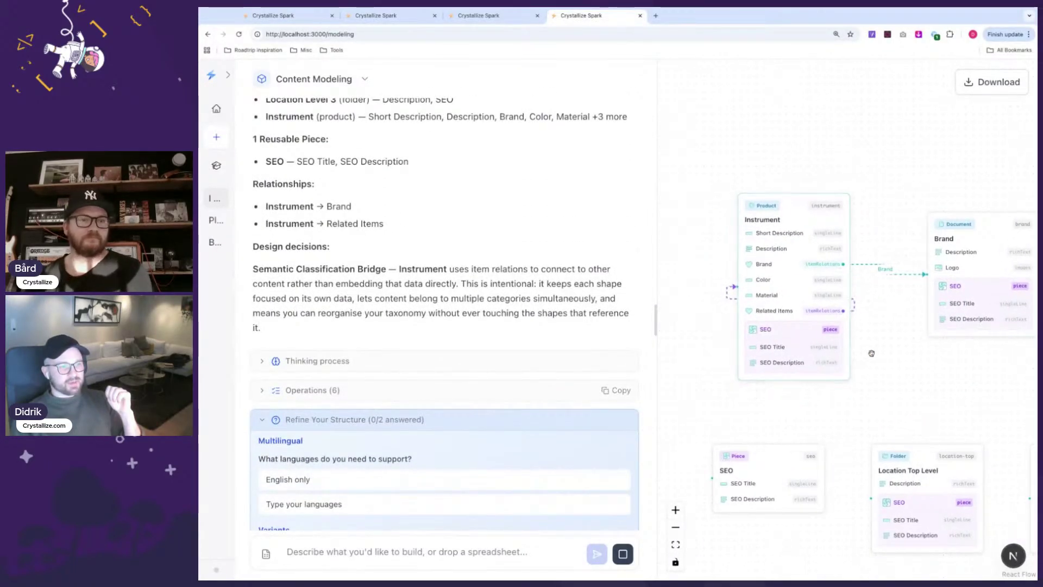
{"action": "scroll", "coordinate": [790, 248], "scroll_direction": "up", "scroll_amount": 3}
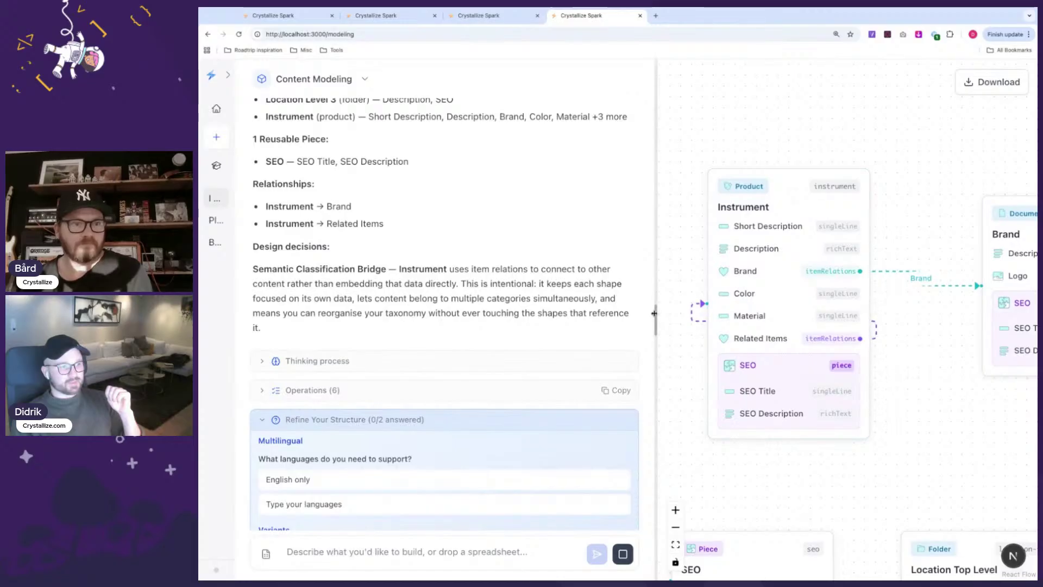
{"action": "left_click_drag", "start_coordinate": [655, 309], "coordinate": [426, 307]}
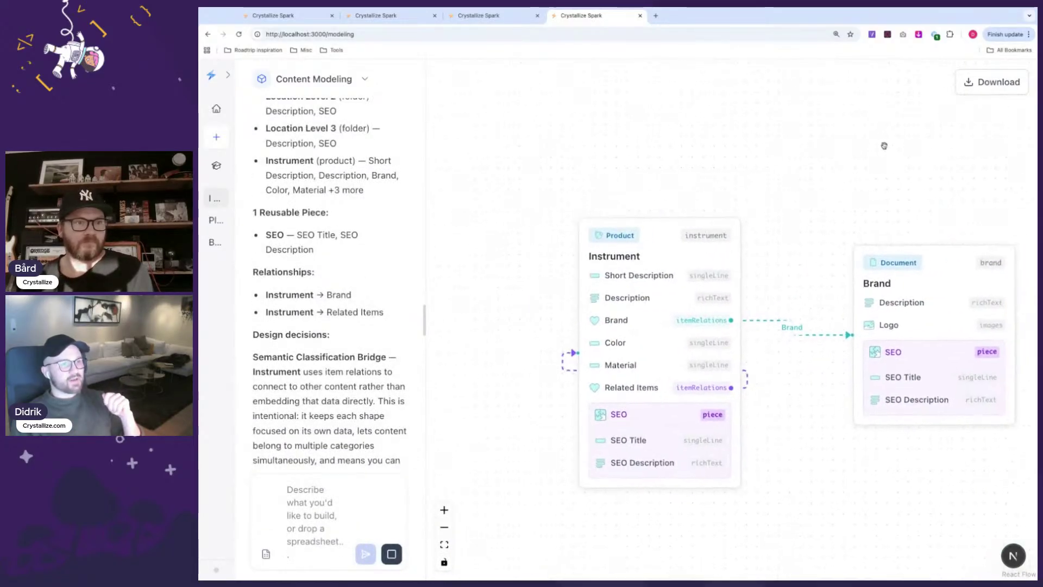
{"action": "left_click_drag", "start_coordinate": [883, 417], "coordinate": [894, 335]}
{"action": "left_click", "coordinate": [844, 421]}
{"action": "left_click_drag", "start_coordinate": [844, 421], "coordinate": [836, 410]}
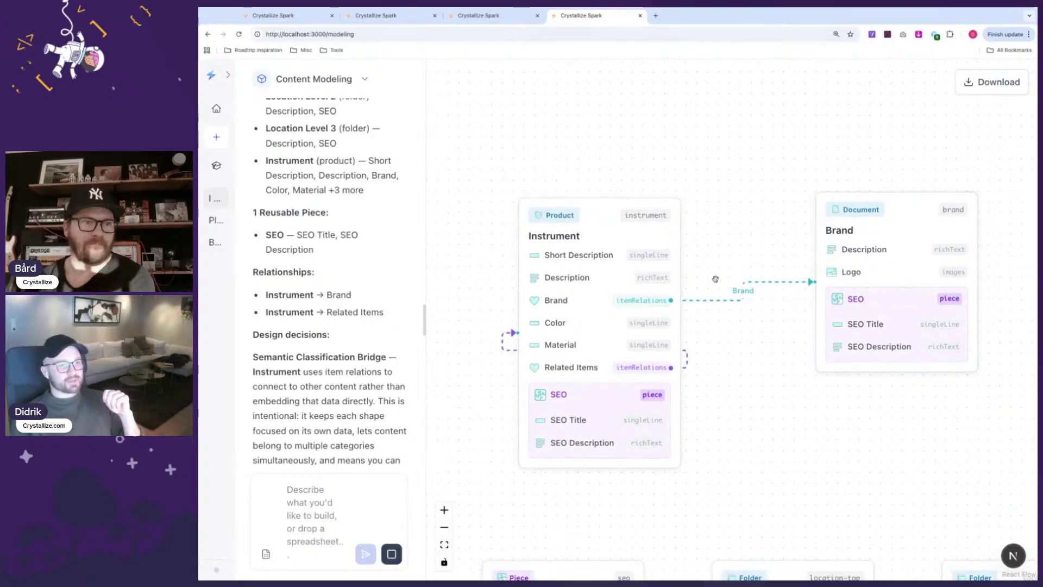
{"action": "left_click", "coordinate": [891, 242]}
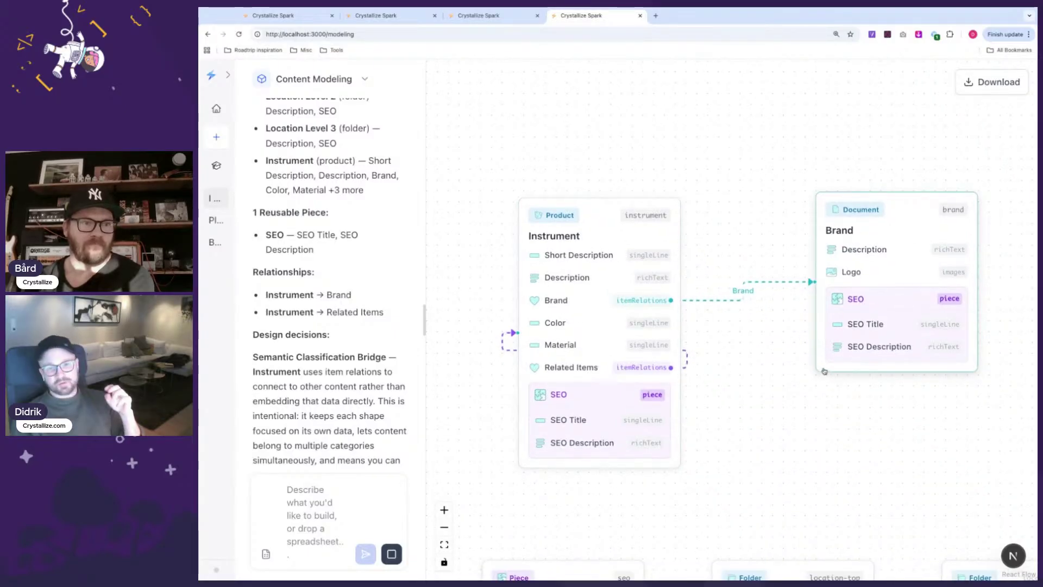
{"action": "left_click", "coordinate": [785, 426]}
{"action": "left_click_drag", "start_coordinate": [765, 448], "coordinate": [784, 424]}
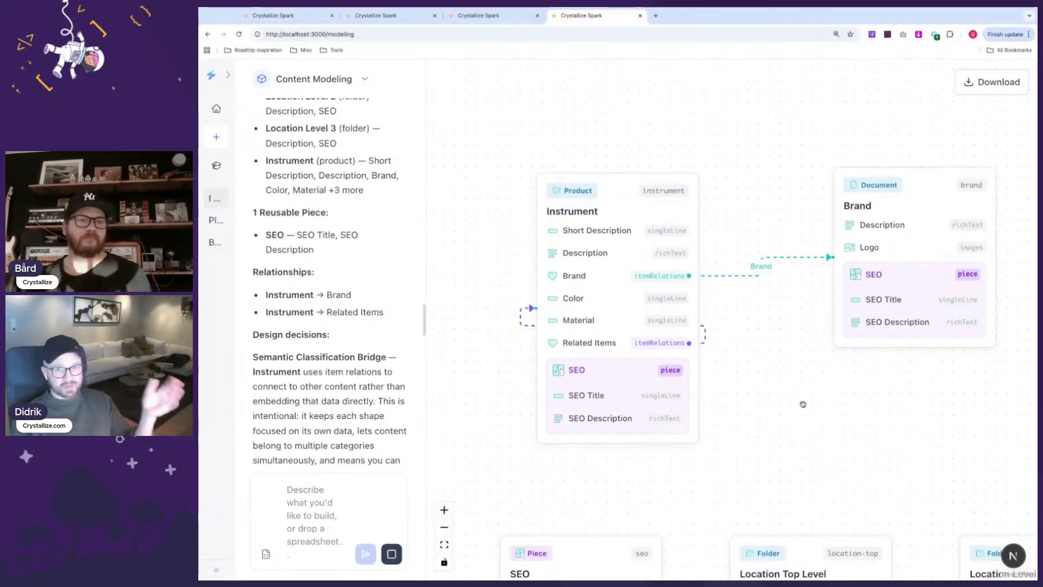
Arrange the Location Top Level, Location Level 2 and Location Level 3 folder shapes side by side in a compact row.
{"action": "scroll", "coordinate": [801, 400], "scroll_direction": "down", "scroll_amount": 5}
{"action": "left_click_drag", "start_coordinate": [835, 375], "coordinate": [824, 276]}
{"action": "left_click_drag", "start_coordinate": [956, 353], "coordinate": [923, 294]}
{"action": "left_click_drag", "start_coordinate": [1001, 245], "coordinate": [919, 240]}
{"action": "scroll", "coordinate": [919, 241], "scroll_direction": "right", "scroll_amount": 6}
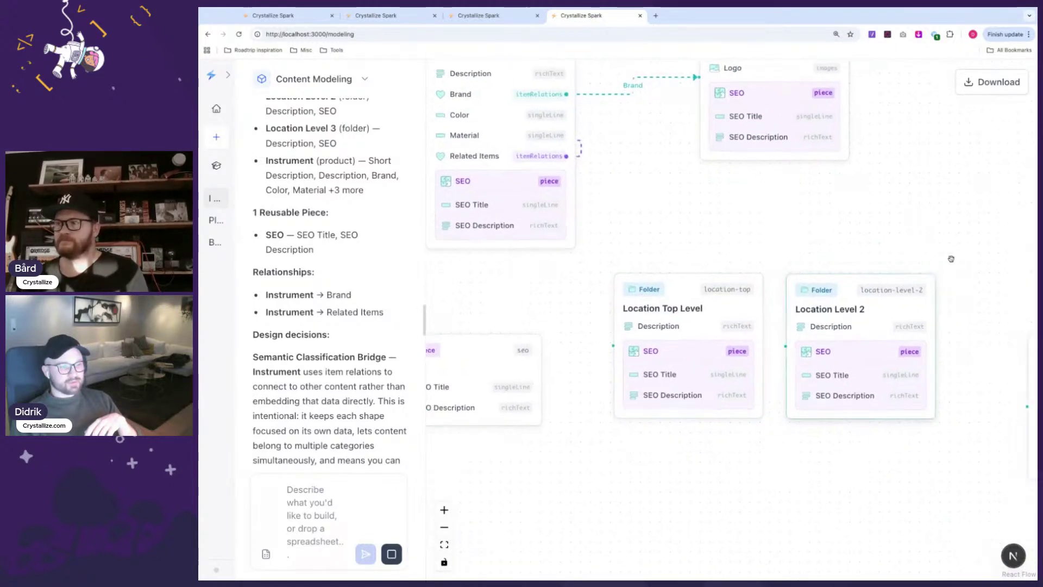
{"action": "left_click_drag", "start_coordinate": [972, 455], "coordinate": [896, 391]}
{"action": "scroll", "coordinate": [895, 391], "scroll_direction": "left", "scroll_amount": 2}
{"action": "left_click_drag", "start_coordinate": [902, 348], "coordinate": [901, 354]}
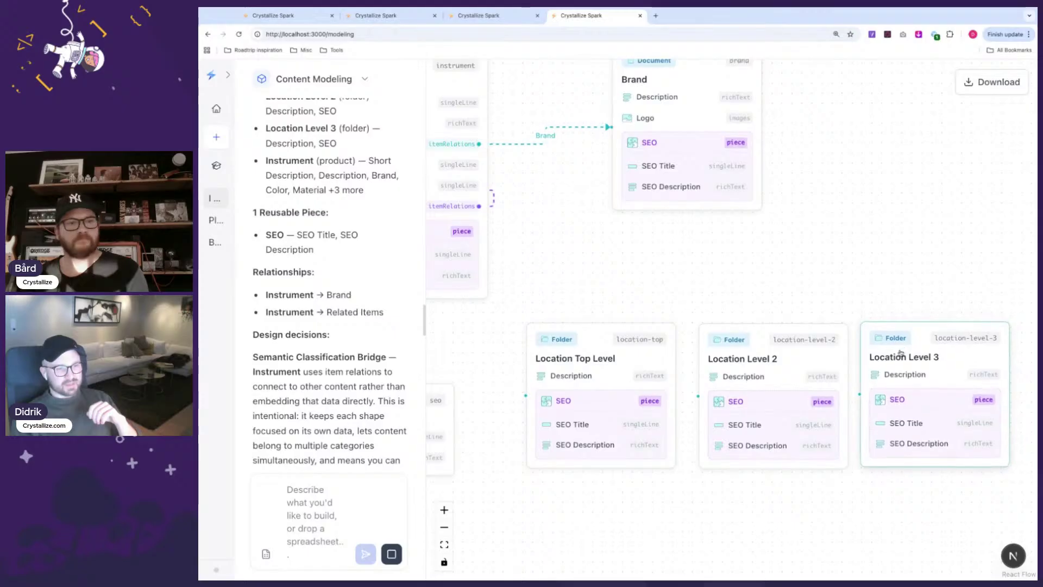
Send the chat request "We only need one folder, here we got 3 different shapes using the same content".
{"action": "scroll", "coordinate": [834, 289], "scroll_direction": "left", "scroll_amount": 1}
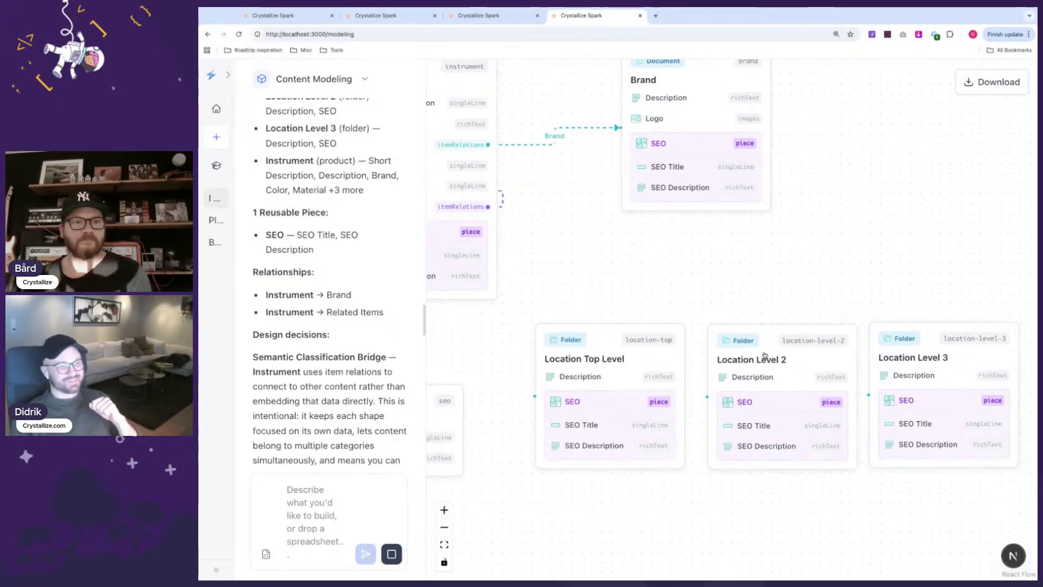
{"action": "left_click_drag", "start_coordinate": [687, 275], "coordinate": [749, 289]}
{"action": "scroll", "coordinate": [733, 288], "scroll_direction": "right", "scroll_amount": 2}
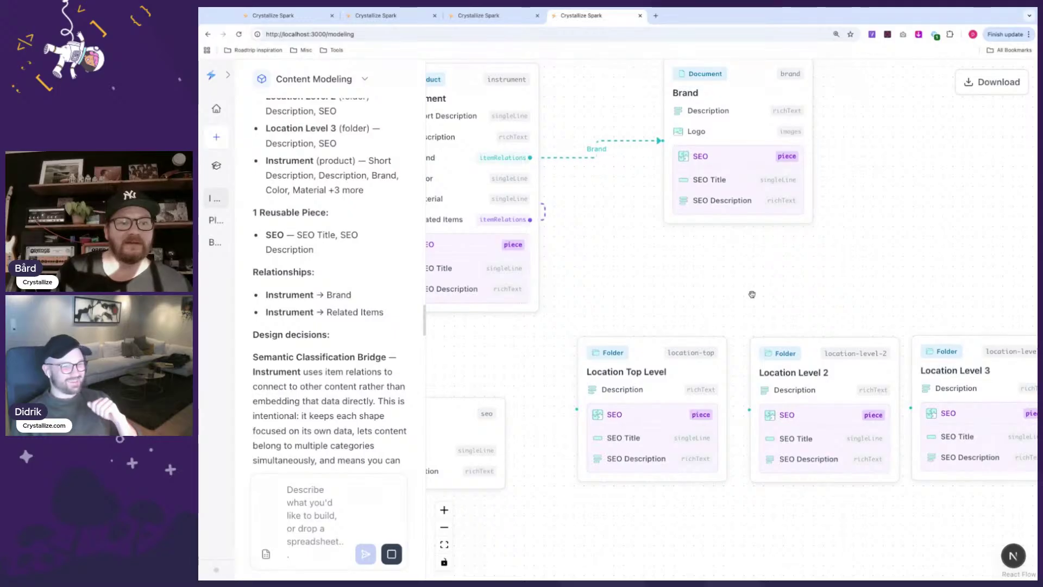
{"action": "left_click", "coordinate": [331, 503]}
{"action": "type", "text": "WE"}
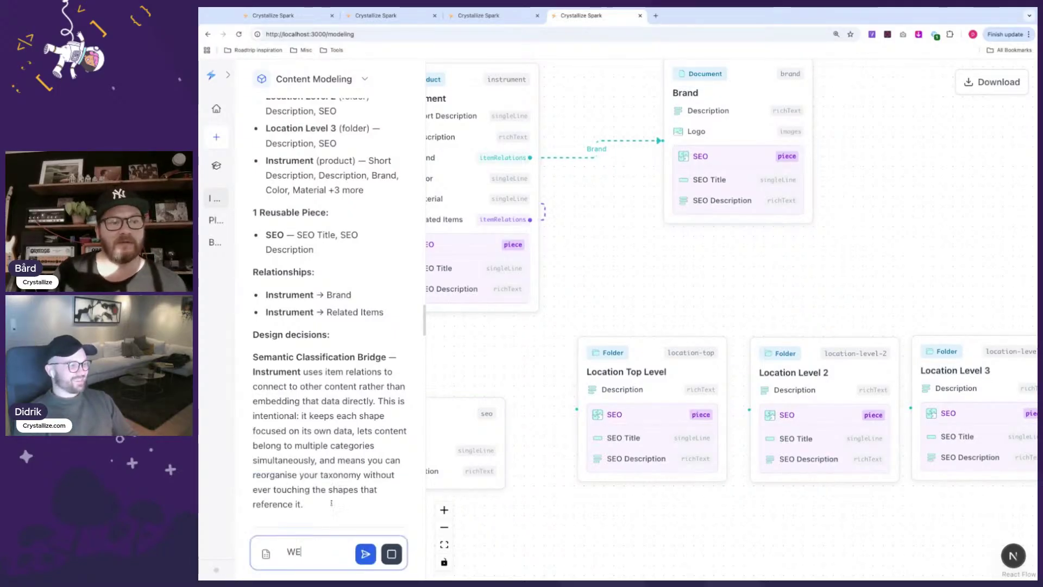
{"action": "type", "text": " only nee"}
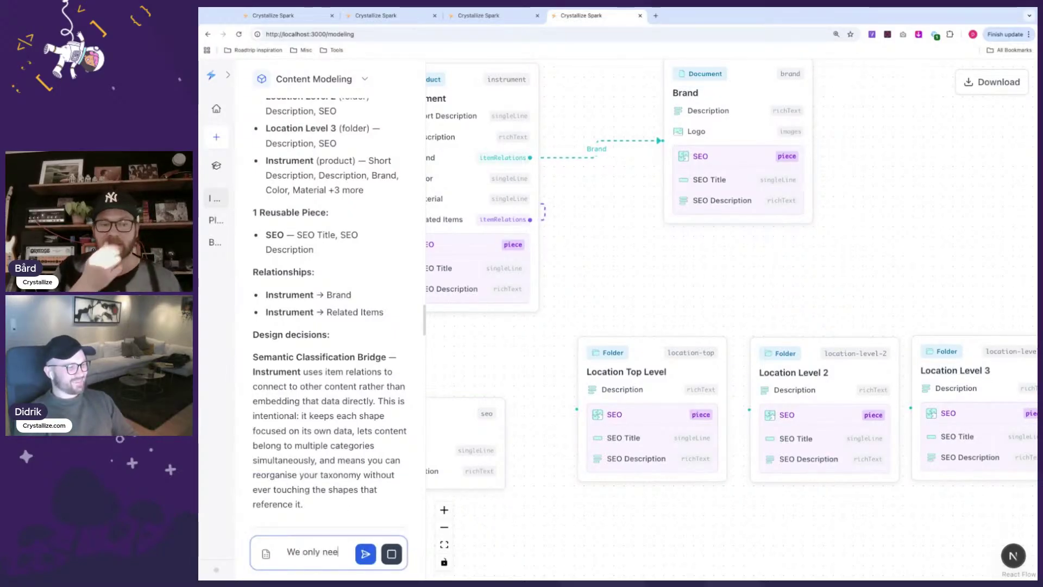
{"action": "type", "text": "d one folder, he"}
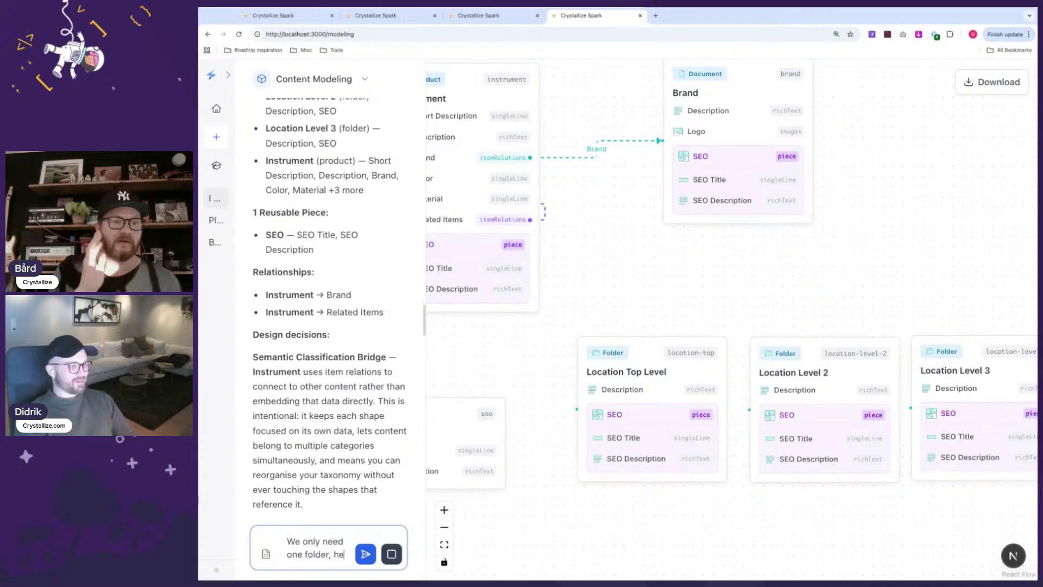
{"action": "type", "text": "re we g"}
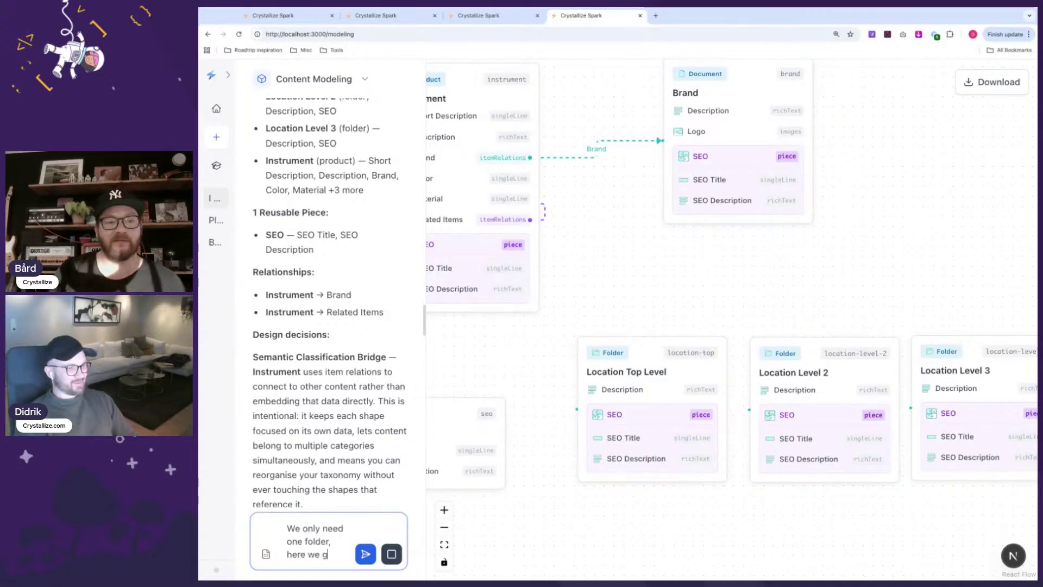
{"action": "type", "text": "ot 3 levels"}
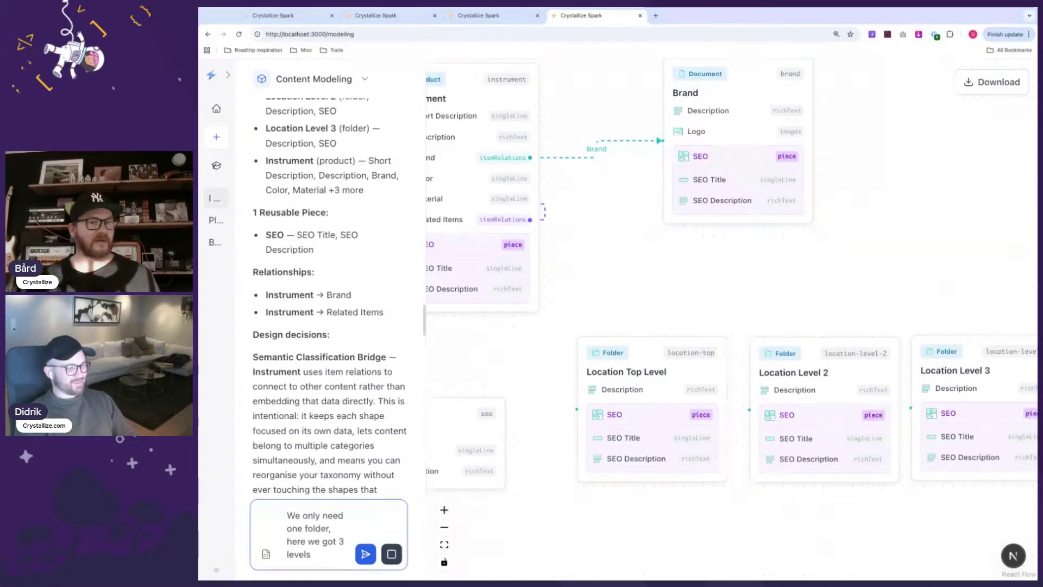
{"action": "key", "text": "BackSpace"}
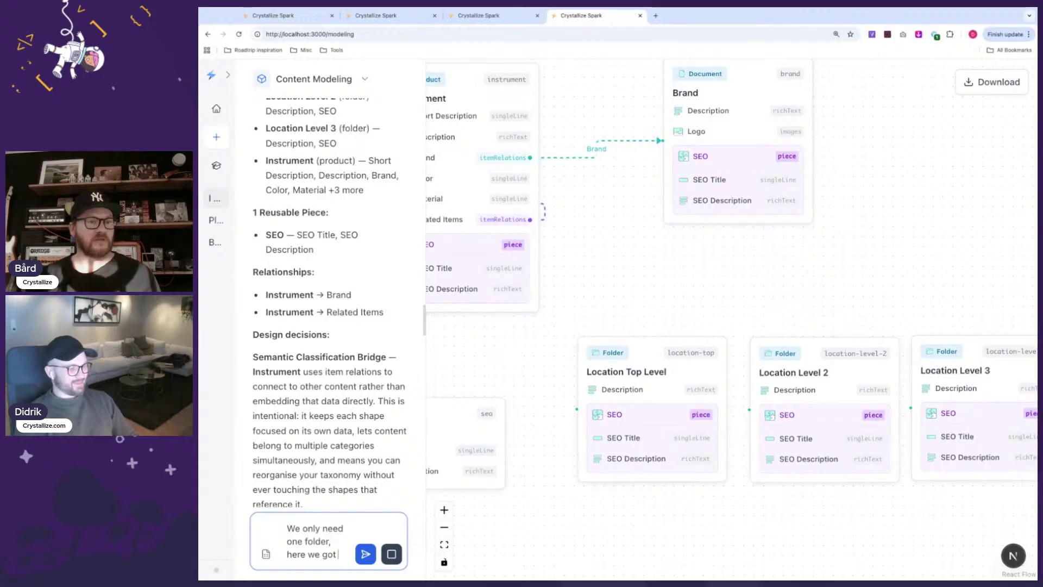
{"action": "type", "text": "3 different "}
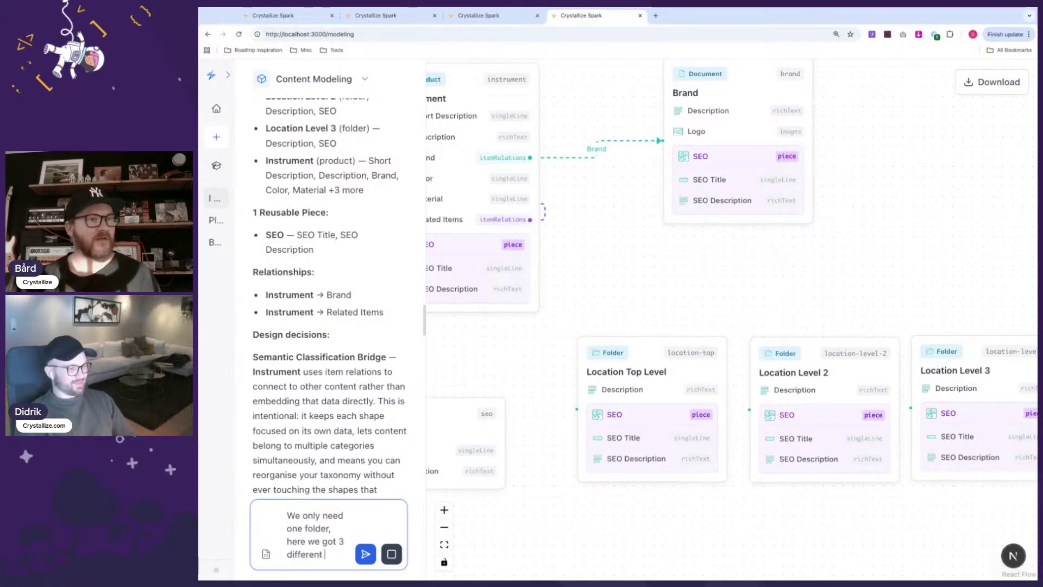
{"action": "type", "text": "shapes using the"}
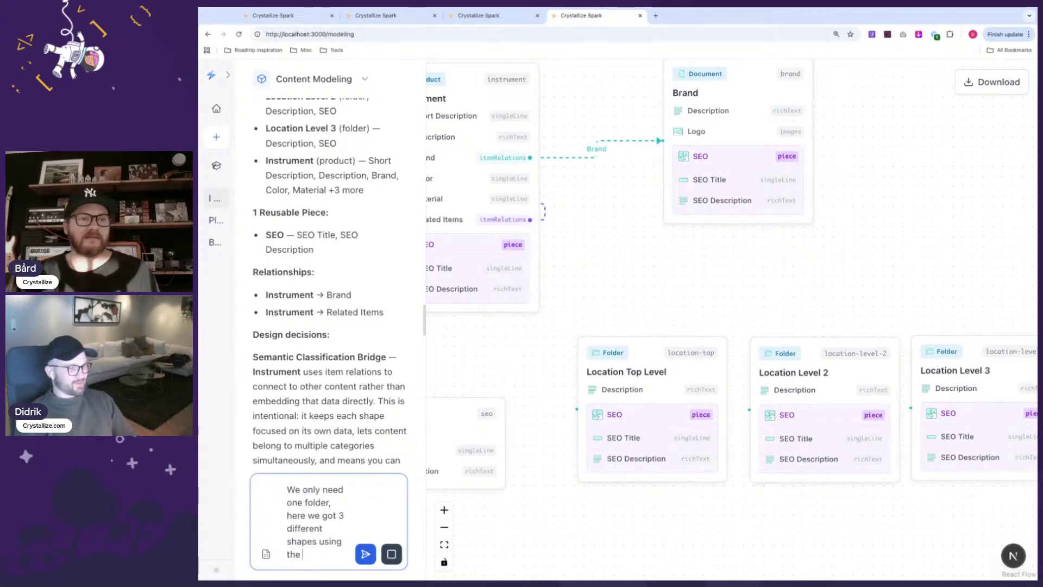
{"action": "type", "text": " same content"}
{"action": "key", "text": "Return"}
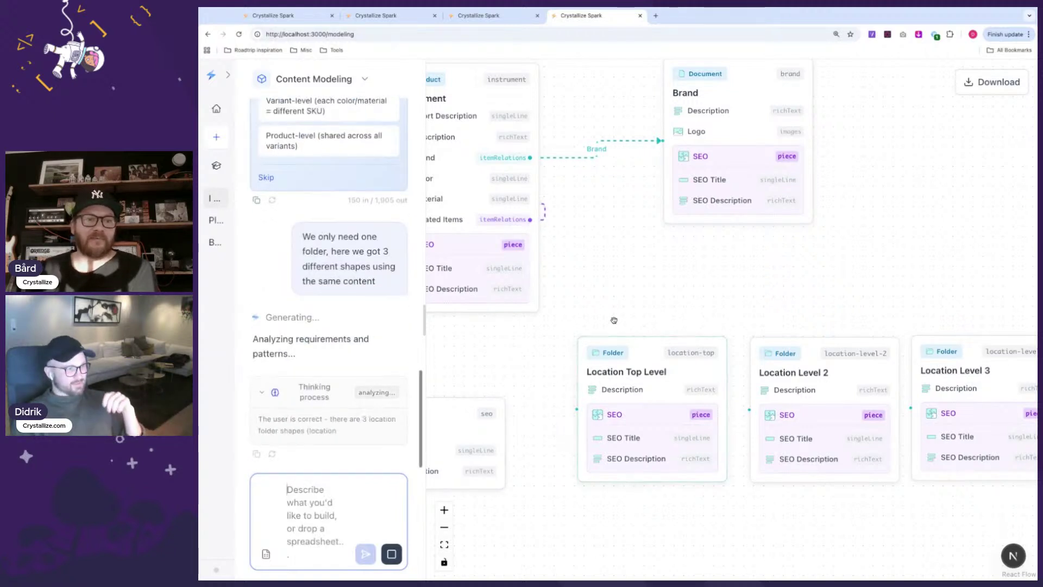
Review the instruments diagram during generation and widen the chat area beside it.
{"action": "left_click_drag", "start_coordinate": [603, 310], "coordinate": [691, 321]}
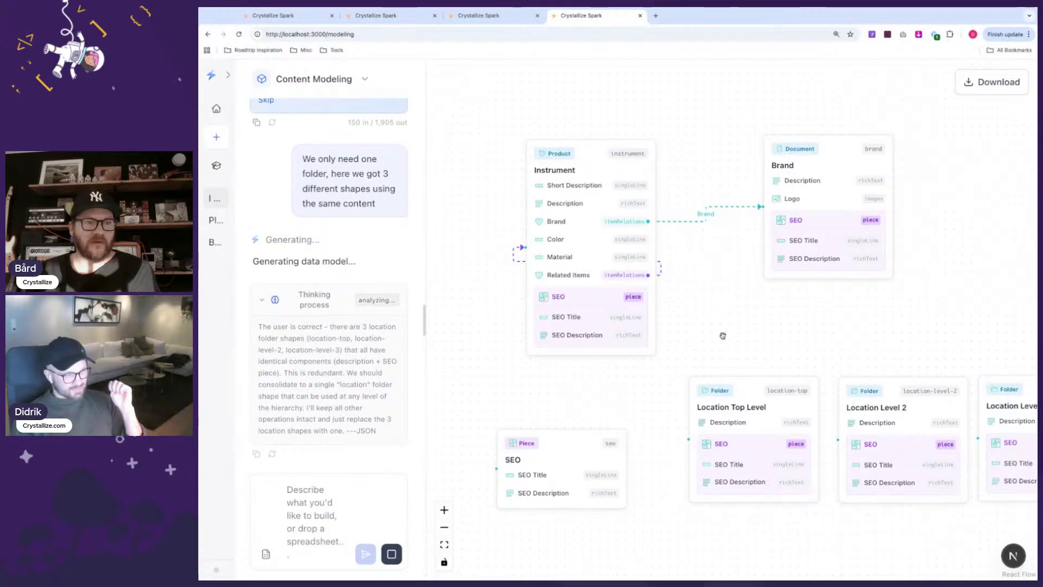
{"action": "scroll", "coordinate": [742, 337], "scroll_direction": "right", "scroll_amount": 3}
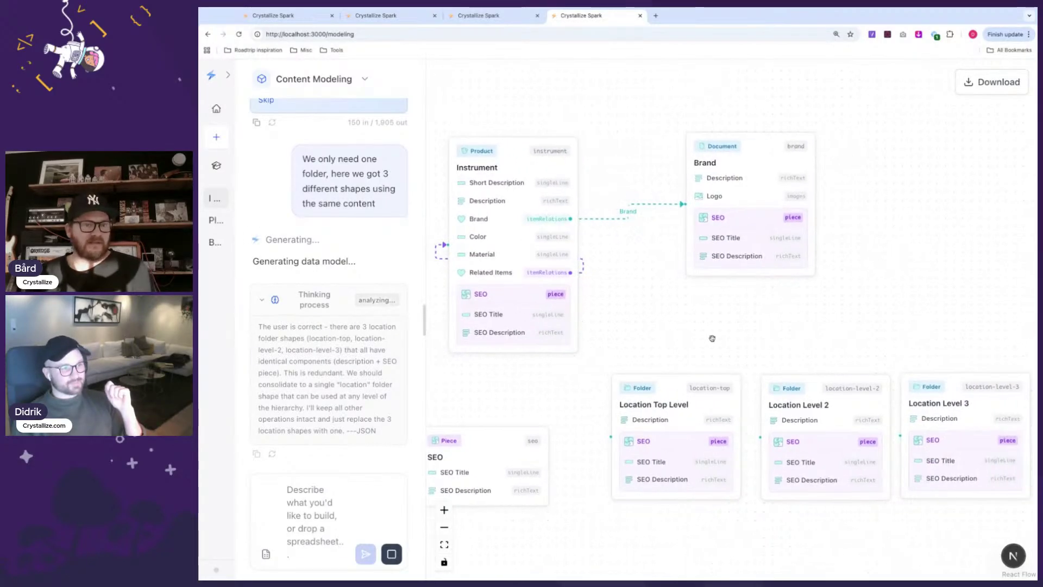
{"action": "scroll", "coordinate": [779, 342], "scroll_direction": "down", "scroll_amount": 2}
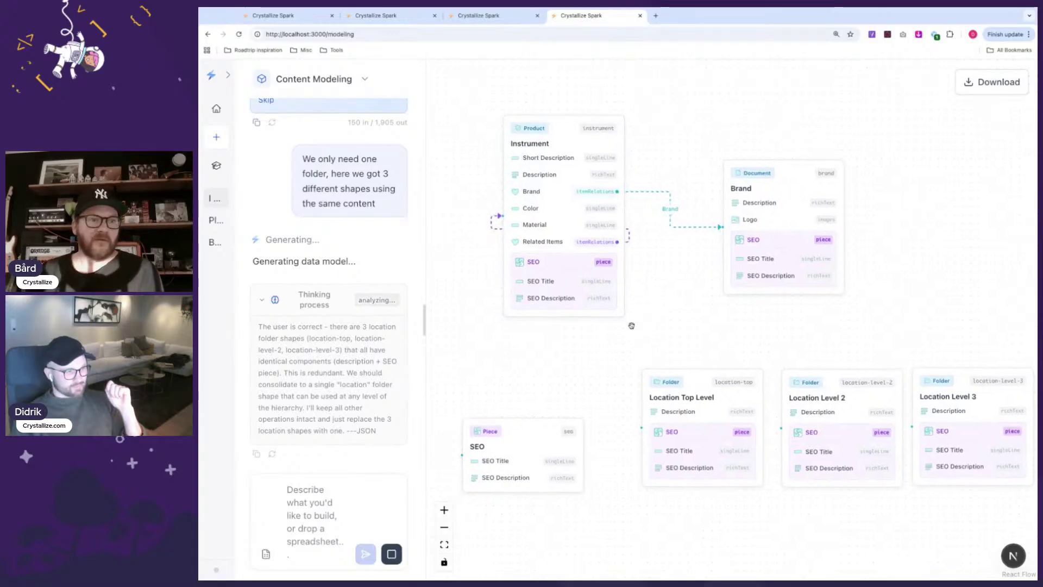
{"action": "left_click_drag", "start_coordinate": [423, 326], "coordinate": [558, 326]}
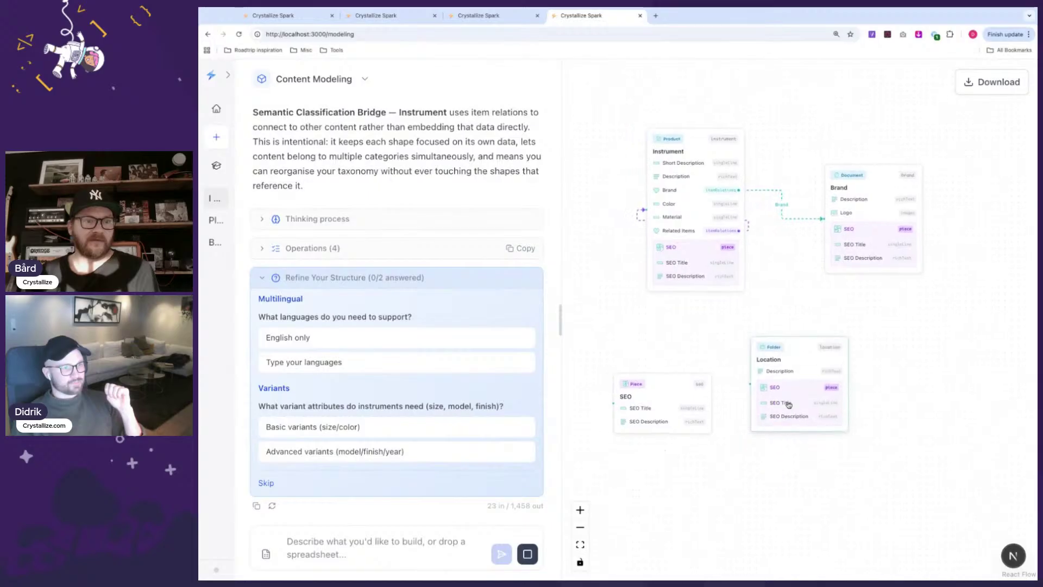
Place the SEO piece to the right of the Location folder shape, below Brand, in the instruments diagram.
{"action": "left_click_drag", "start_coordinate": [636, 383], "coordinate": [902, 317]}
{"action": "scroll", "coordinate": [722, 353], "scroll_direction": "up", "scroll_amount": 3}
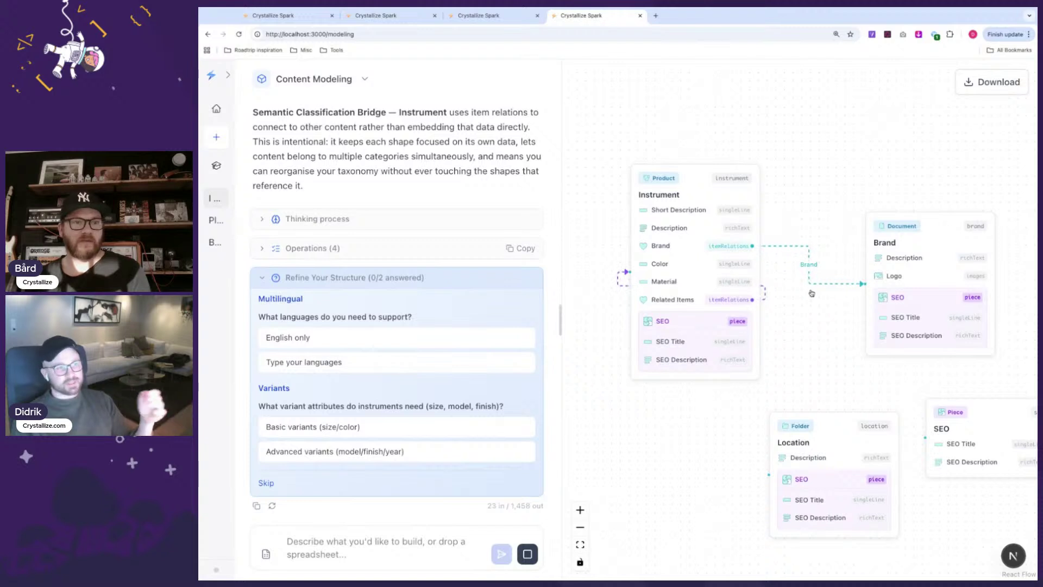
{"action": "left_click_drag", "start_coordinate": [818, 327], "coordinate": [805, 341]}
{"action": "scroll", "coordinate": [804, 341], "scroll_direction": "down", "scroll_amount": 2}
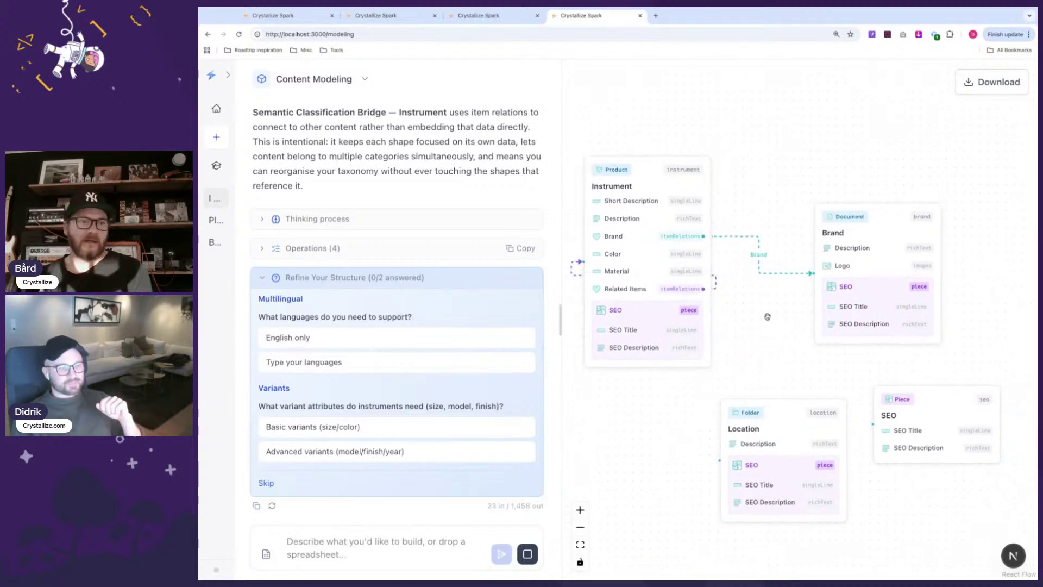
{"action": "left_click", "coordinate": [884, 387]}
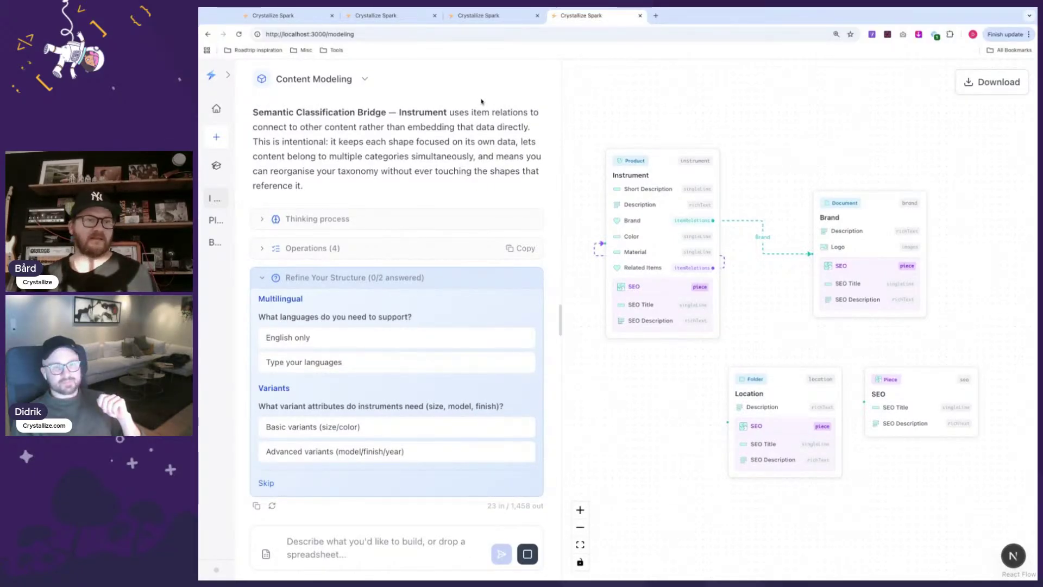
In the book store session, answer the variants question with "Yes, create variants", submit it for refinement and enlarge the diagram area.
{"action": "left_click", "coordinate": [375, 15]}
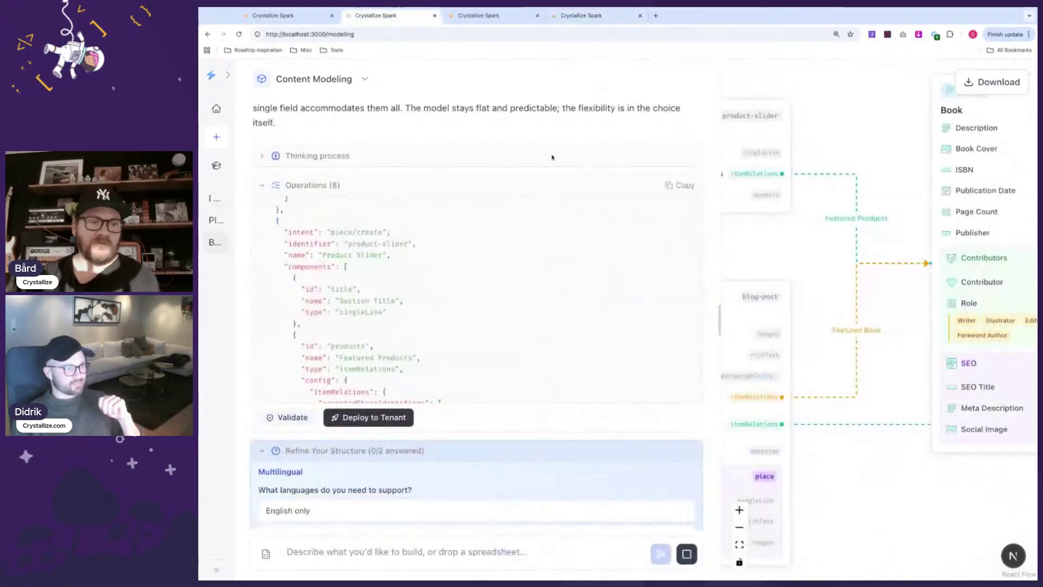
{"action": "scroll", "coordinate": [581, 206], "scroll_direction": "down", "scroll_amount": 1}
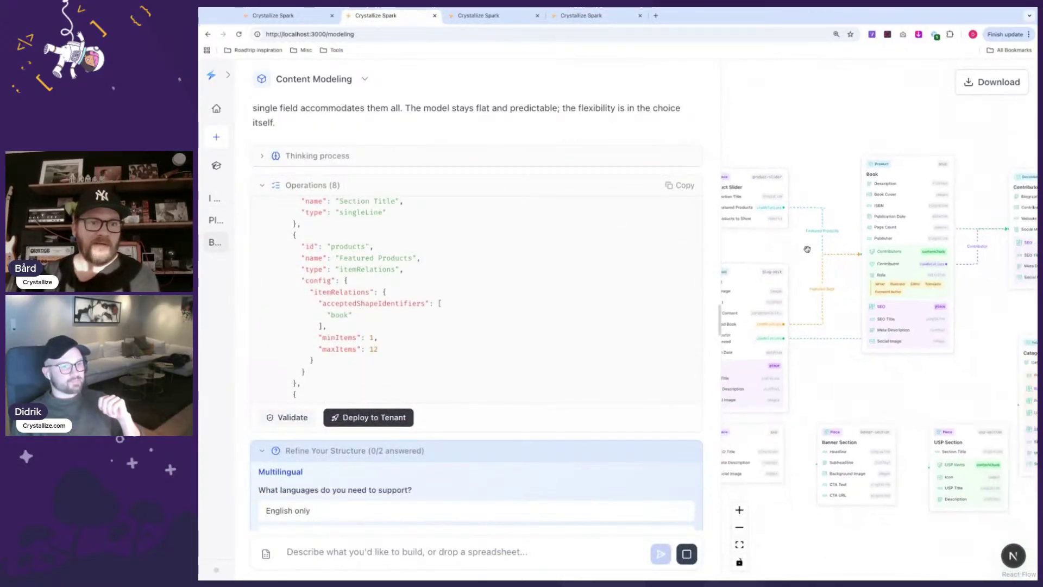
{"action": "scroll", "coordinate": [894, 226], "scroll_direction": "right", "scroll_amount": 5}
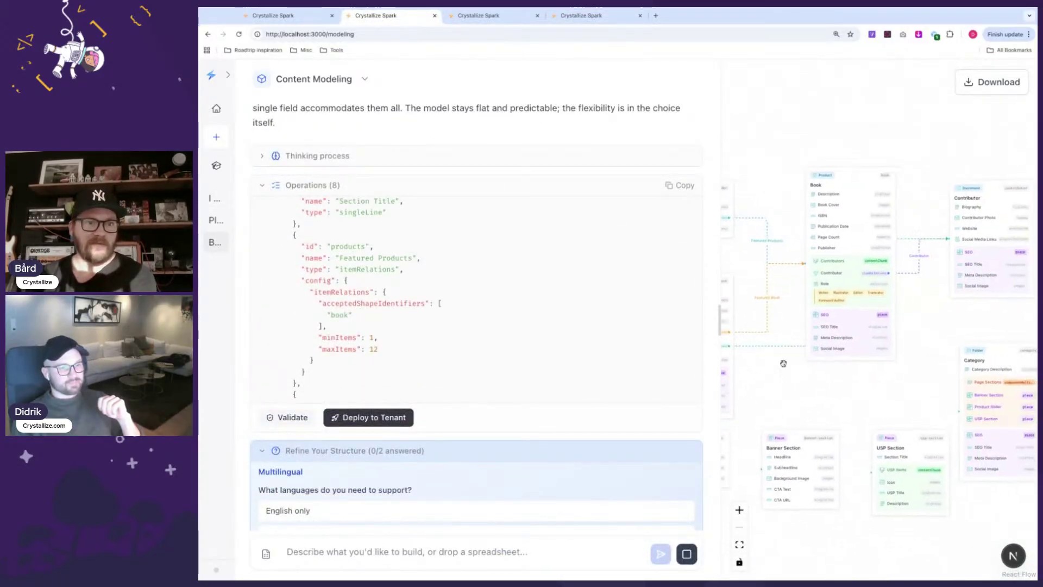
{"action": "scroll", "coordinate": [807, 398], "scroll_direction": "down", "scroll_amount": 3}
{"action": "scroll", "coordinate": [434, 478], "scroll_direction": "down", "scroll_amount": 3}
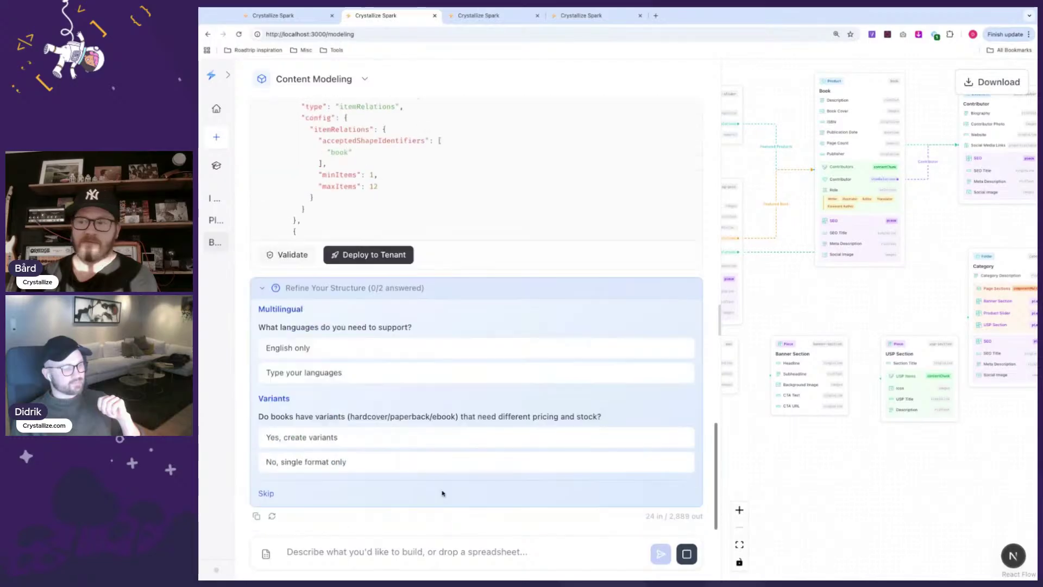
{"action": "left_click", "coordinate": [378, 443]}
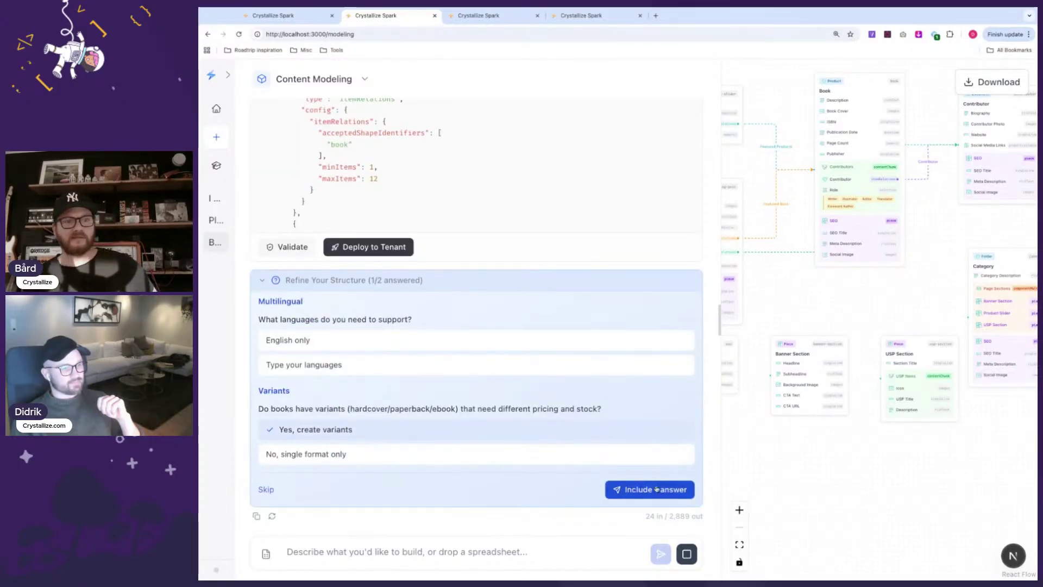
{"action": "left_click", "coordinate": [652, 489]}
{"action": "left_click", "coordinate": [659, 553]}
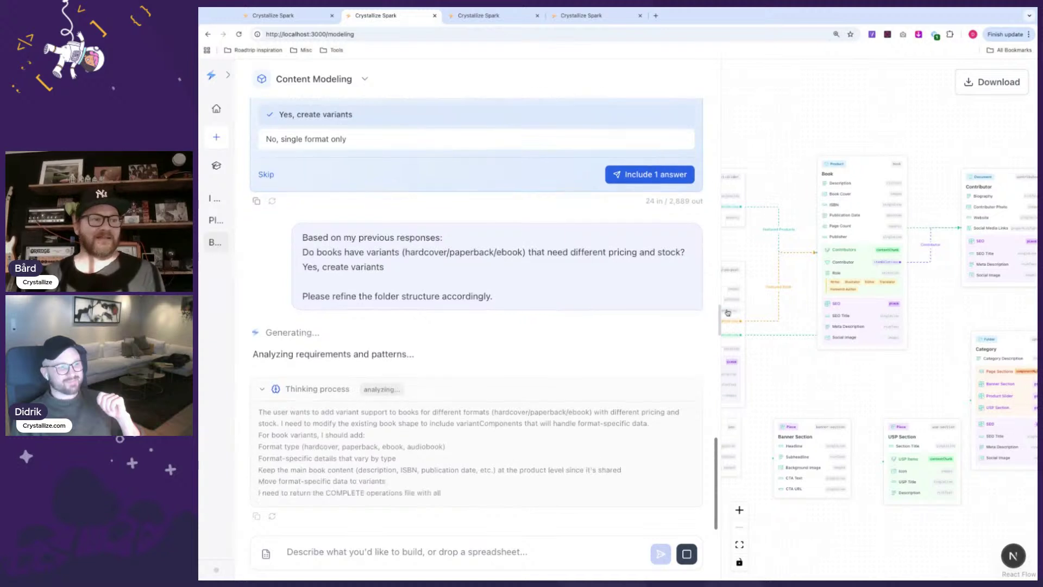
{"action": "left_click_drag", "start_coordinate": [719, 312], "coordinate": [597, 315]}
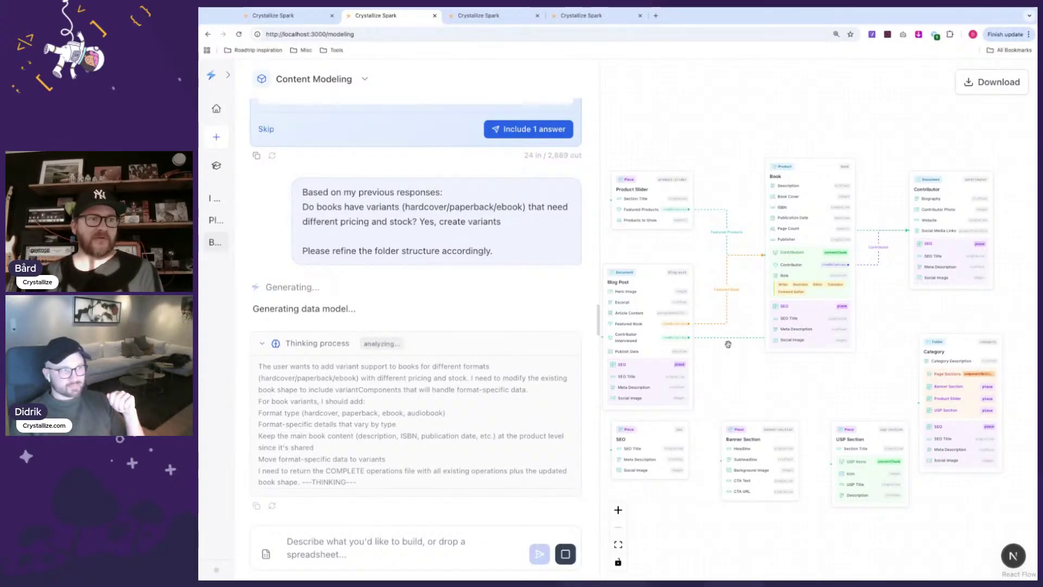
Return to the Spark start page and look over its skill cards, from Crystallize help to Launch your storefront and Workspace settings.
{"action": "left_click", "coordinate": [290, 19]}
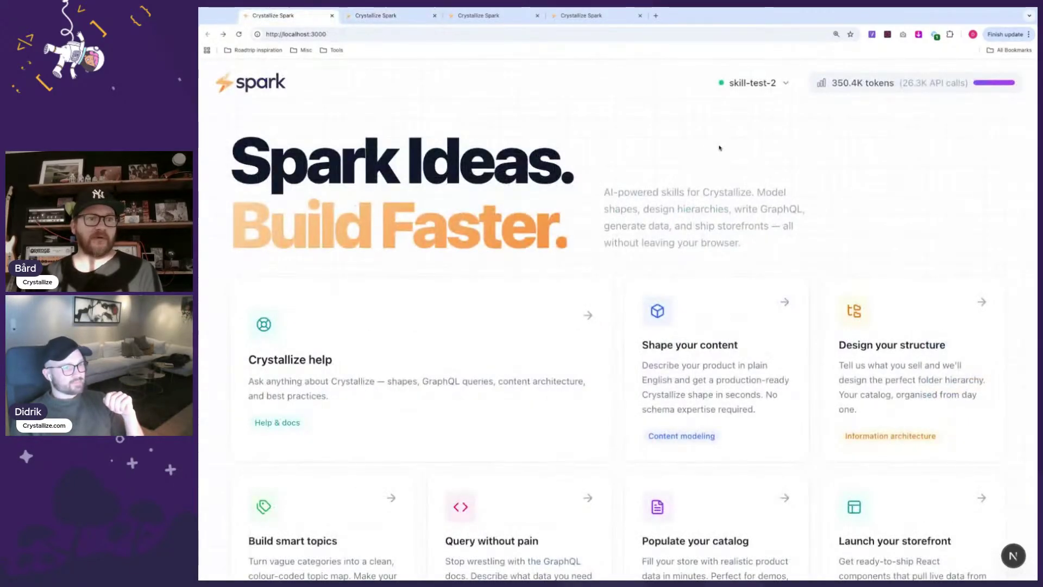
{"action": "scroll", "coordinate": [752, 142], "scroll_direction": "down", "scroll_amount": 3}
{"action": "scroll", "coordinate": [752, 143], "scroll_direction": "down", "scroll_amount": 1}
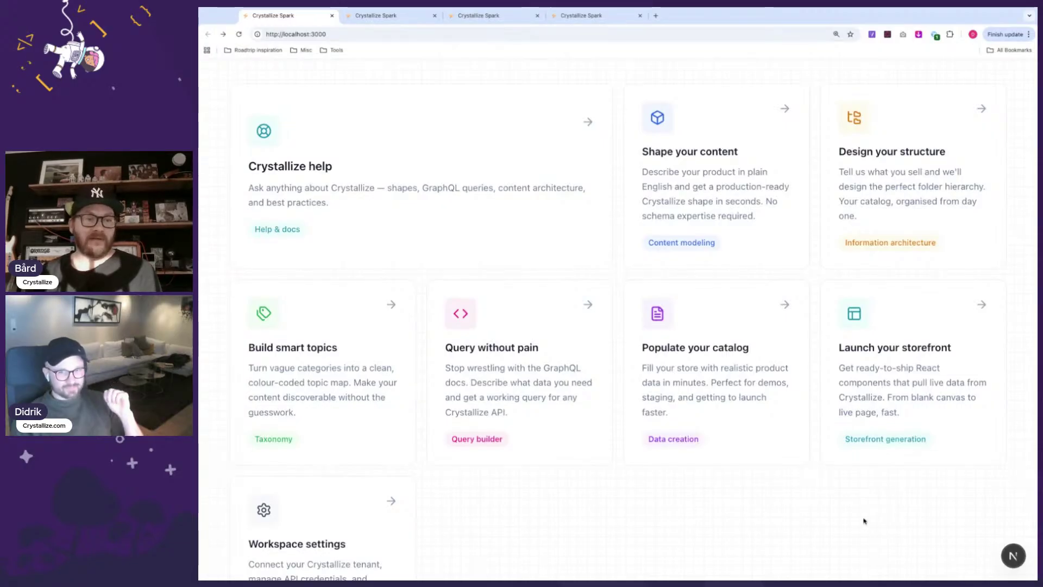
{"action": "scroll", "coordinate": [866, 522], "scroll_direction": "down", "scroll_amount": 1}
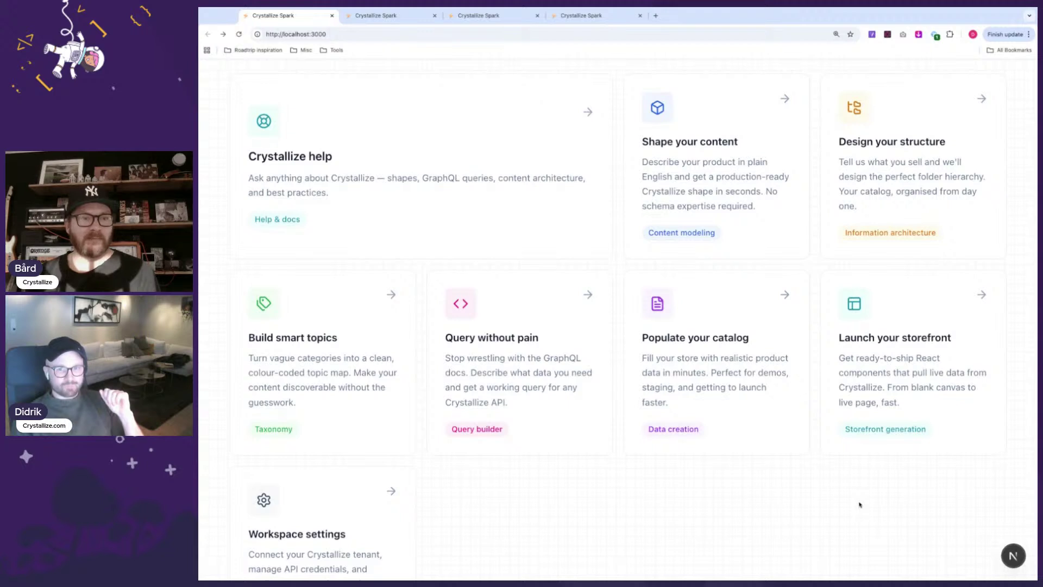
{"action": "scroll", "coordinate": [860, 505], "scroll_direction": "down", "scroll_amount": 1}
{"action": "scroll", "coordinate": [860, 504], "scroll_direction": "up", "scroll_amount": 2}
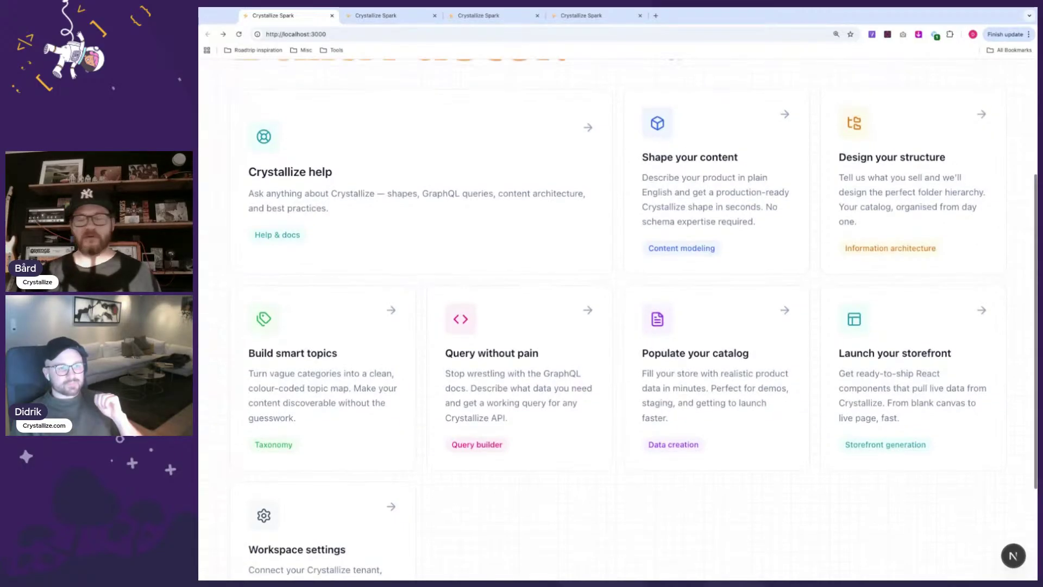
{"action": "scroll", "coordinate": [821, 497], "scroll_direction": "up", "scroll_amount": 1}
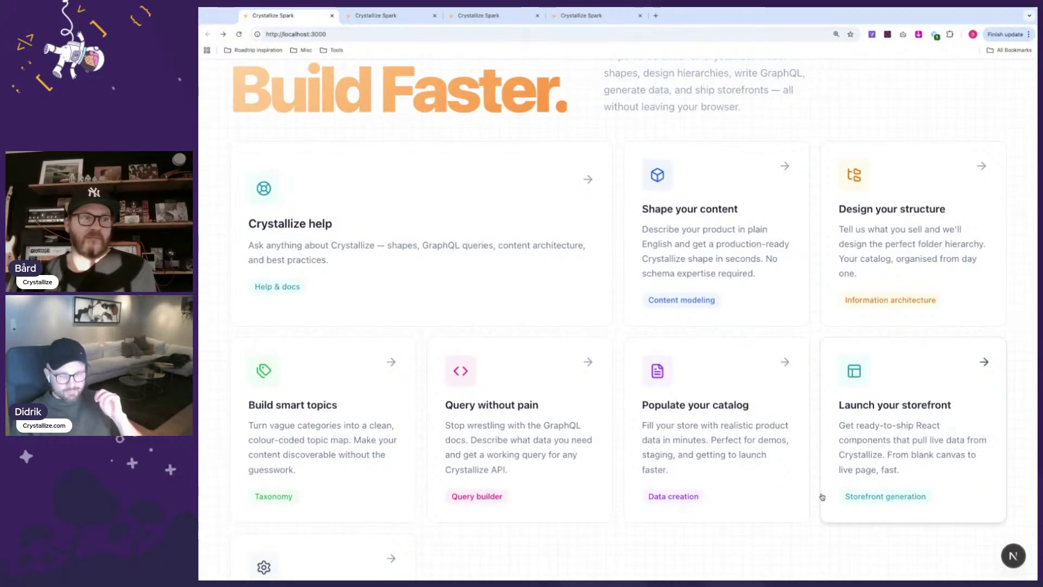
{"action": "scroll", "coordinate": [820, 496], "scroll_direction": "up", "scroll_amount": 2}
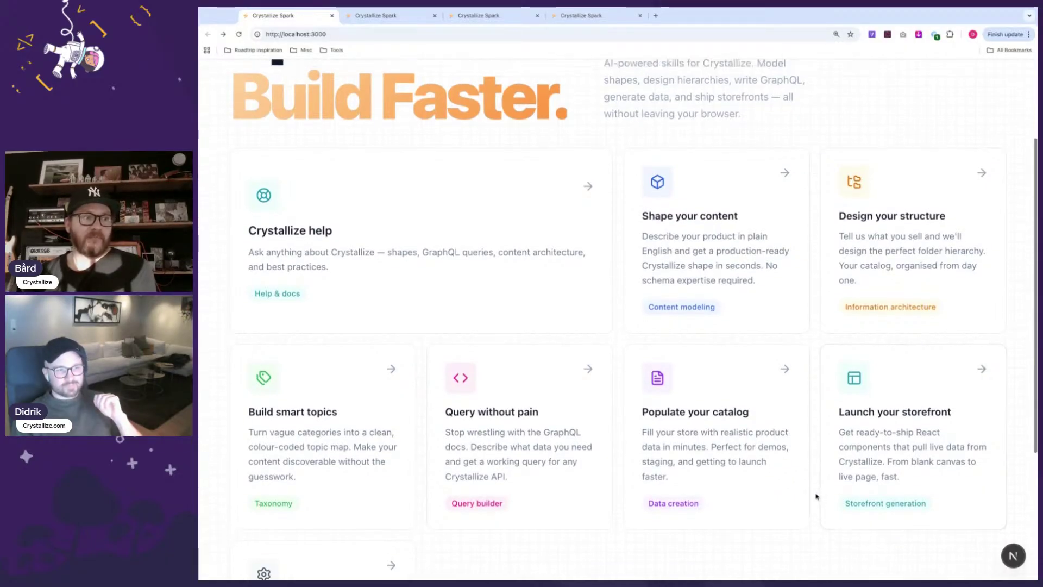
{"action": "scroll", "coordinate": [816, 497], "scroll_direction": "up", "scroll_amount": 1}
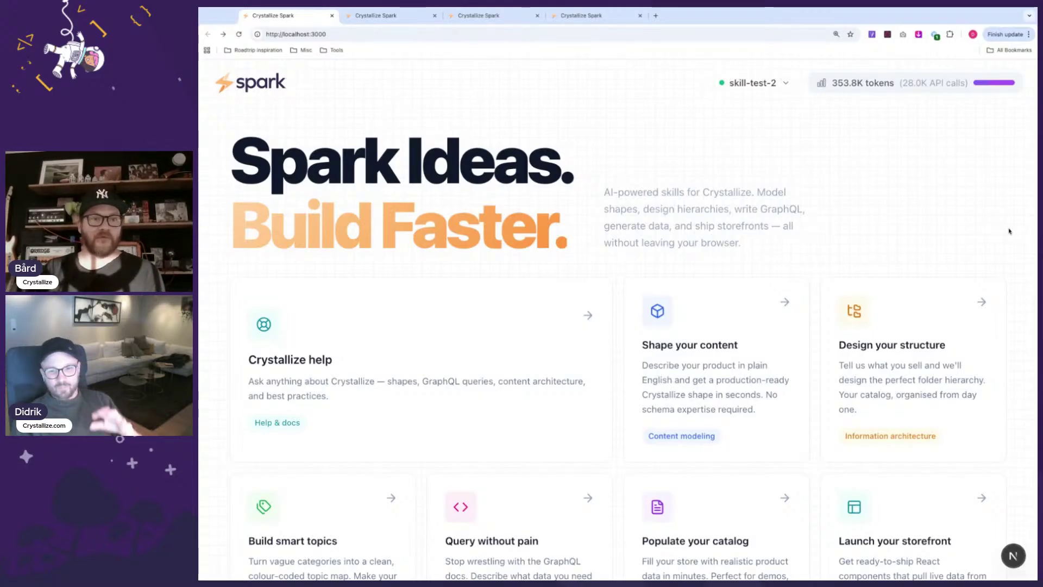
{"action": "scroll", "coordinate": [816, 180], "scroll_direction": "down", "scroll_amount": 3}
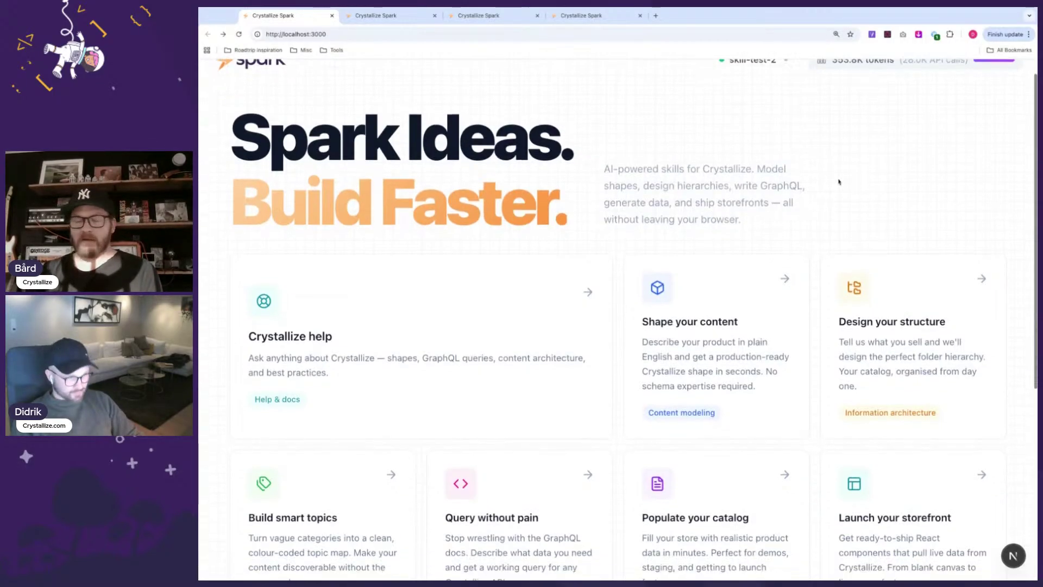
{"action": "scroll", "coordinate": [839, 174], "scroll_direction": "up", "scroll_amount": 1}
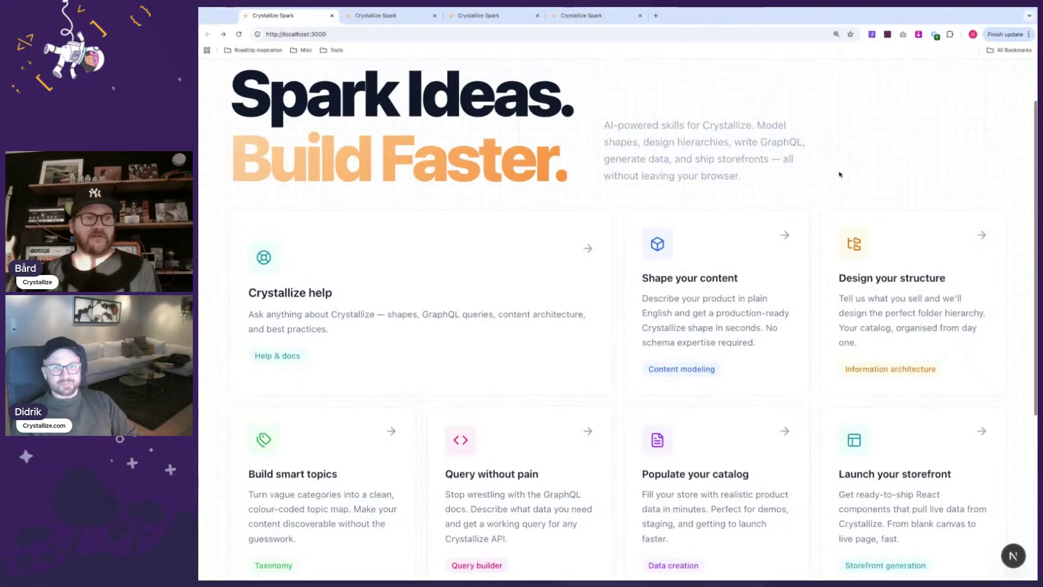